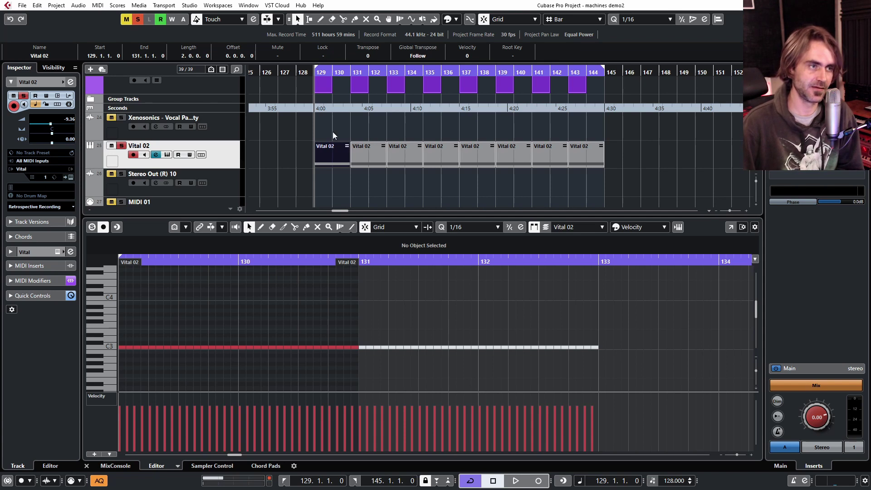
# Deselect the notes in the Key Editor and play back the unmuted 1/16 pattern, stopping playback at the end.
pyautogui.click(252, 312)
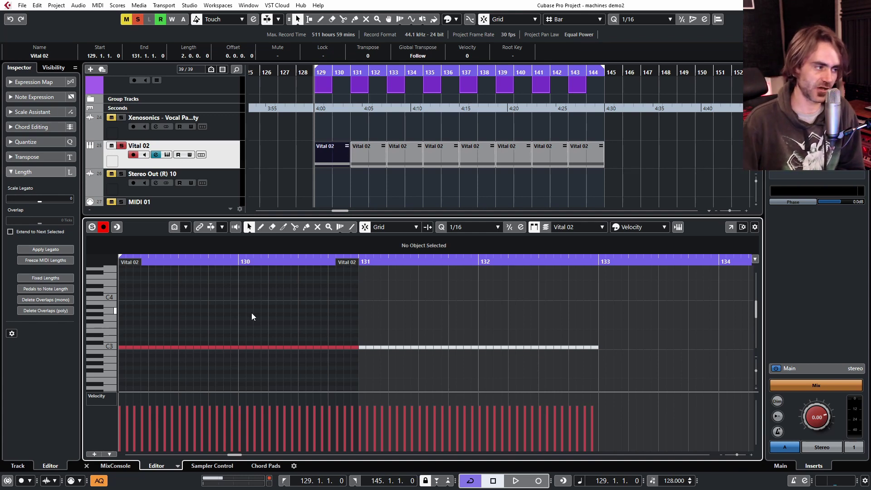
pyautogui.press('space')
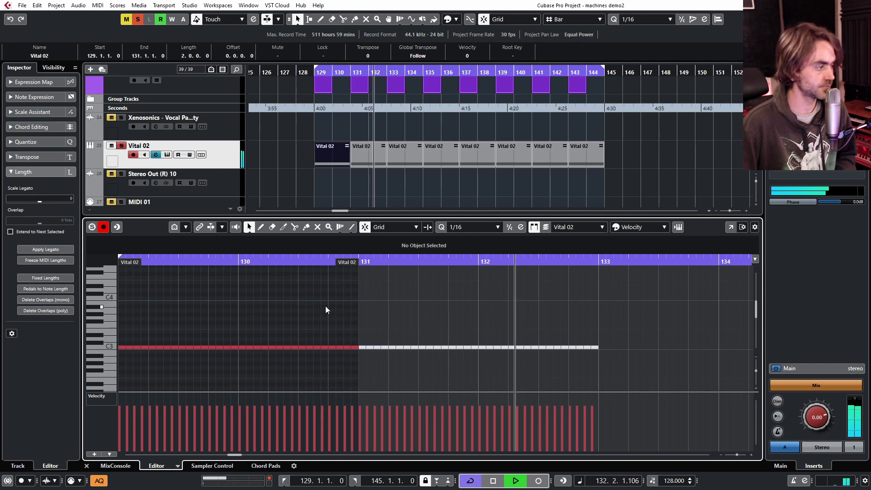
pyautogui.press('space')
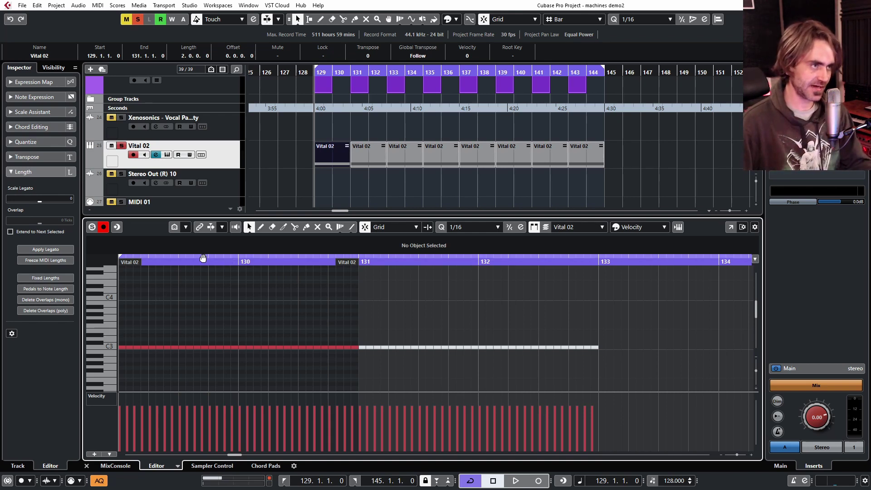
# Run the AB - Random Mutes macro on the Vital 02 pattern and start playback.
pyautogui.hotkey('ctrl', 'a')
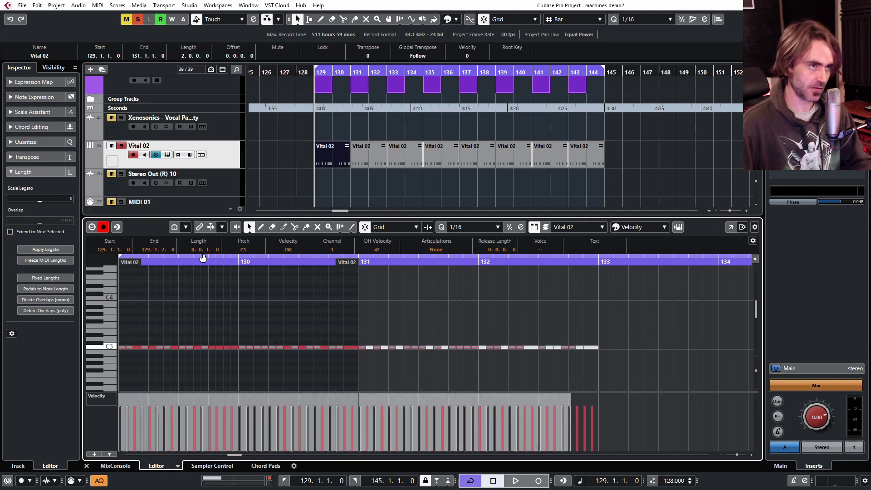
pyautogui.press('space')
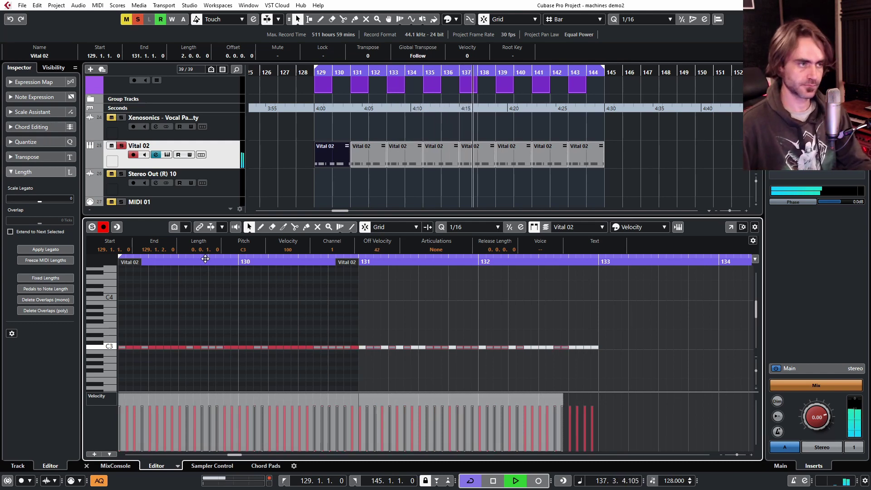
# Unsolo the Vital 02 track and open its first part at bar 129 for note editing.
pyautogui.click(121, 145)
pyautogui.click(326, 183)
pyautogui.click(240, 304)
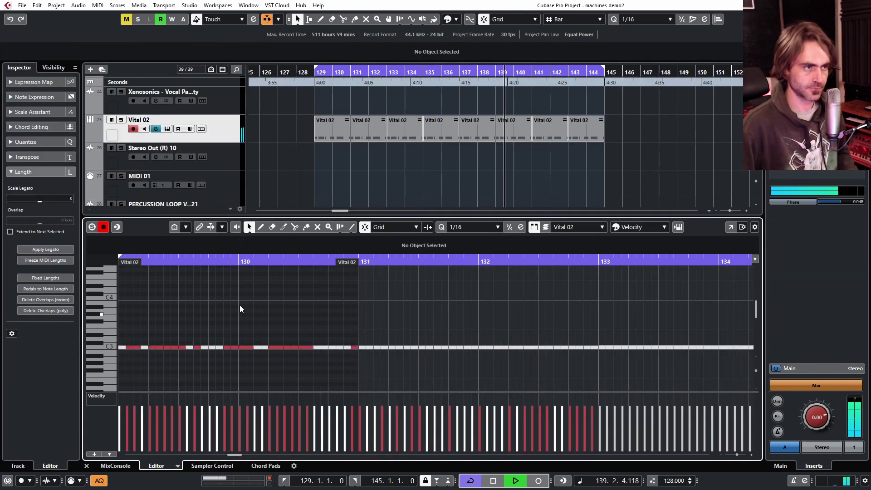
pyautogui.click(315, 135)
pyautogui.click(285, 286)
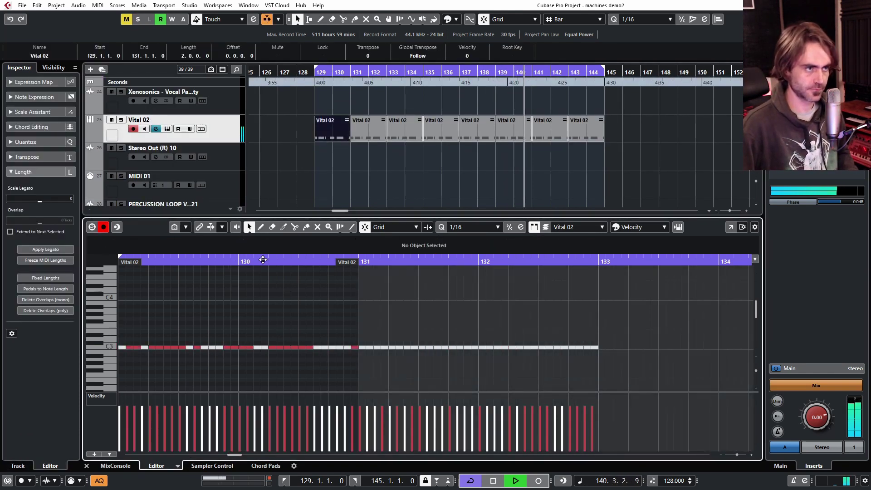
# Generate a new random mute pattern on the Vital 02 notes during playback, and stop the transport.
pyautogui.hotkey('ctrl', 'a')
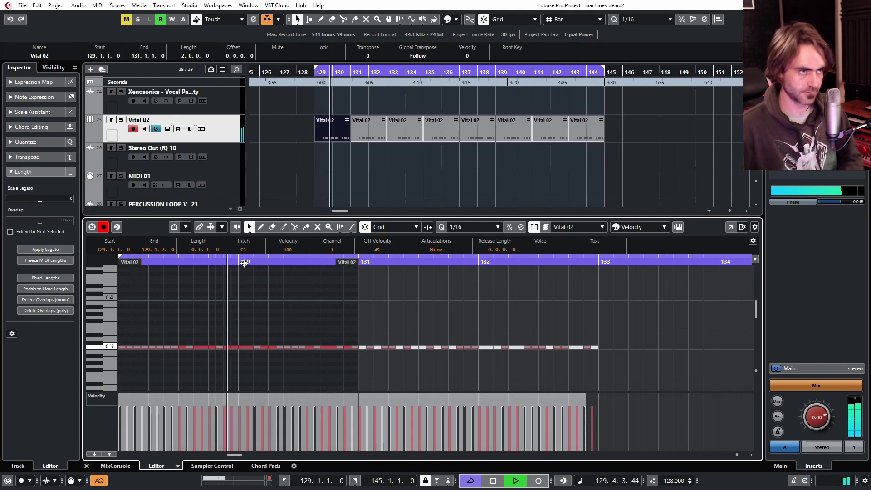
pyautogui.click(517, 180)
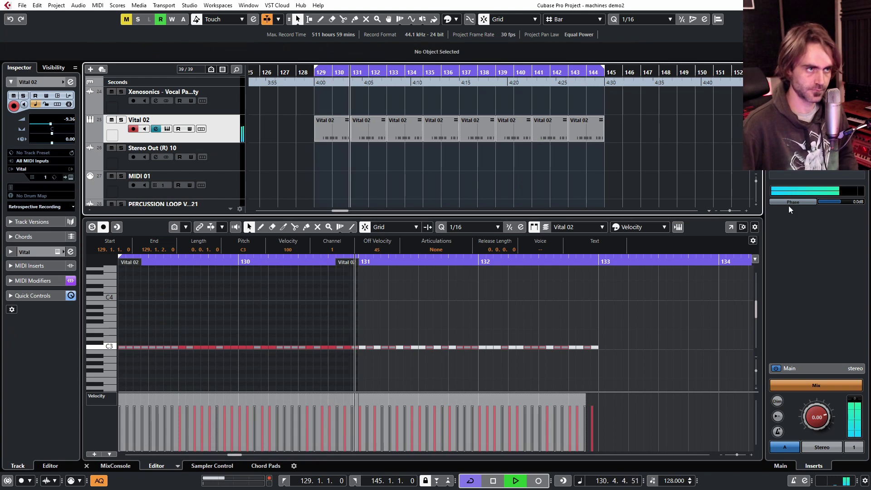
pyautogui.press('space')
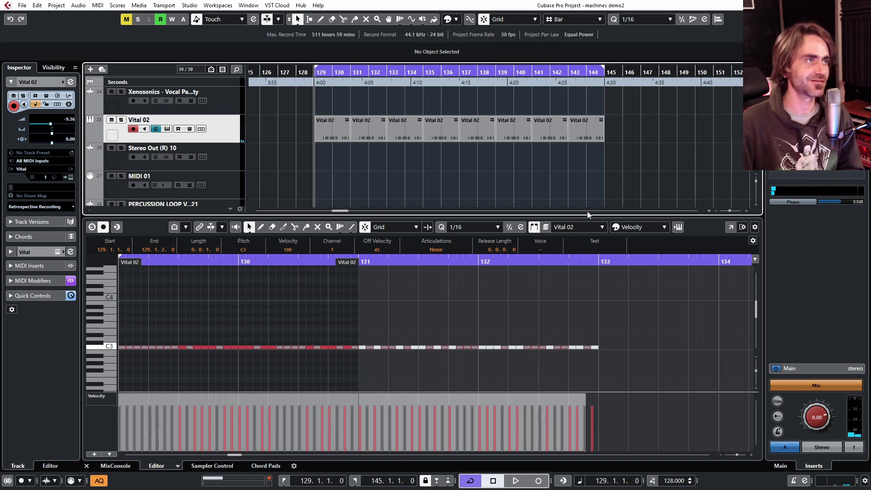
# Open the Key Commands dialog and expand the AB - Random Mutes macro.
pyautogui.hotkey('alt', 'e')
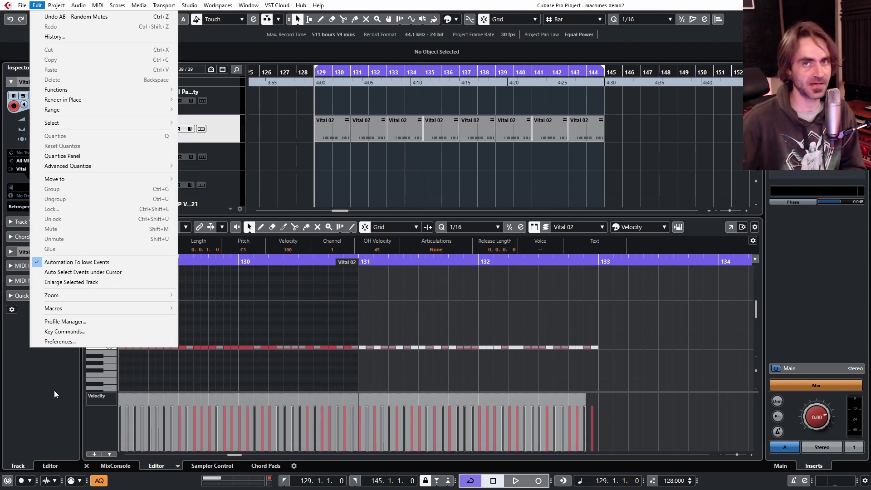
pyautogui.click(103, 333)
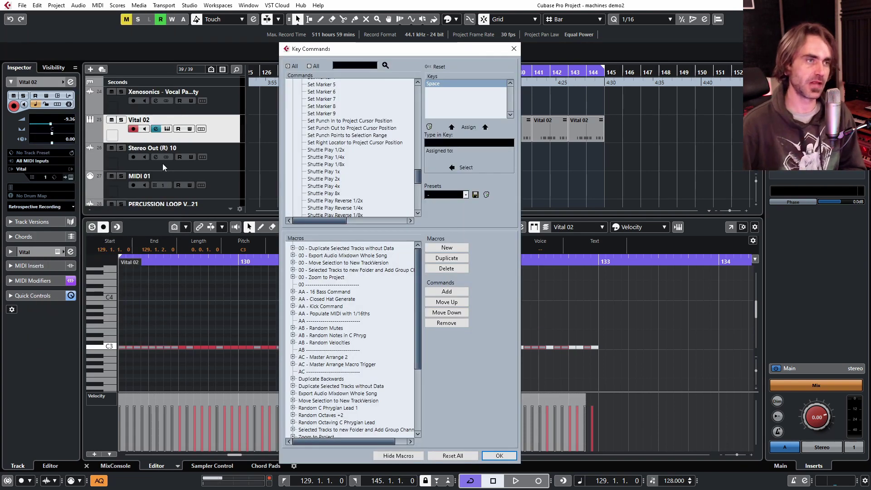
pyautogui.click(333, 330)
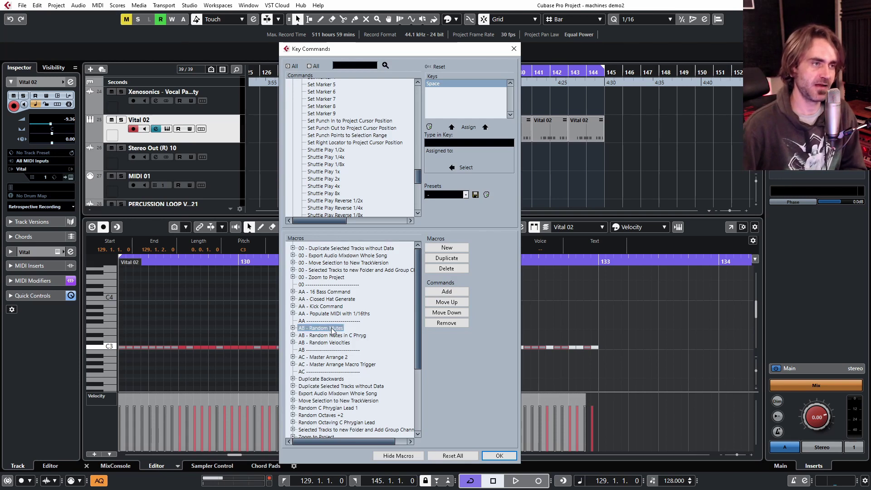
pyautogui.click(293, 328)
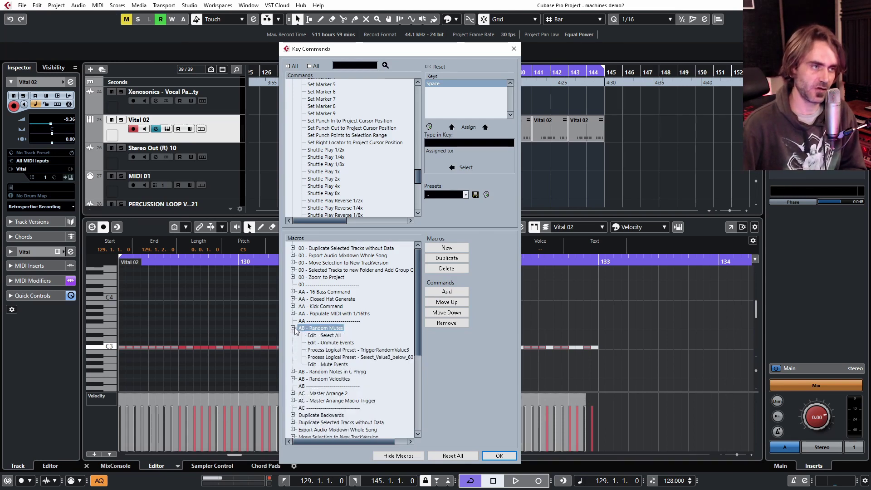
# Examine the macro's commands in order, from Select All through the two logical presets to Mute Events, and close the dialog.
pyautogui.click(331, 336)
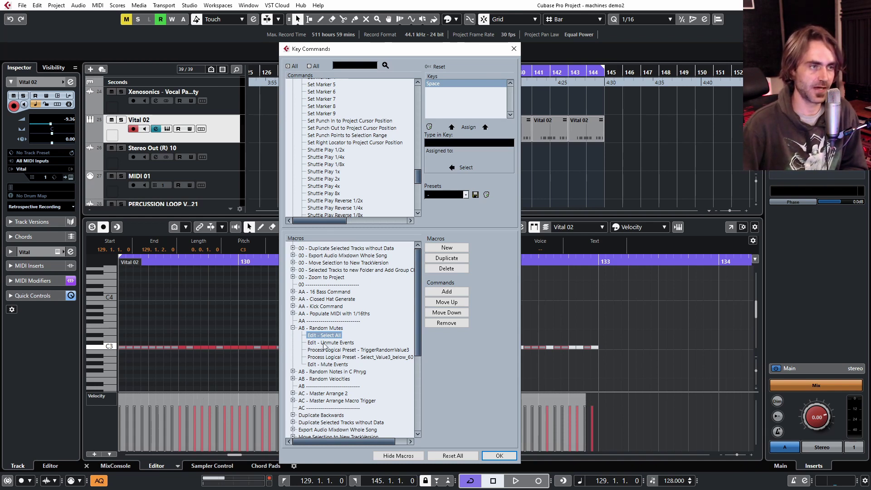
pyautogui.click(339, 343)
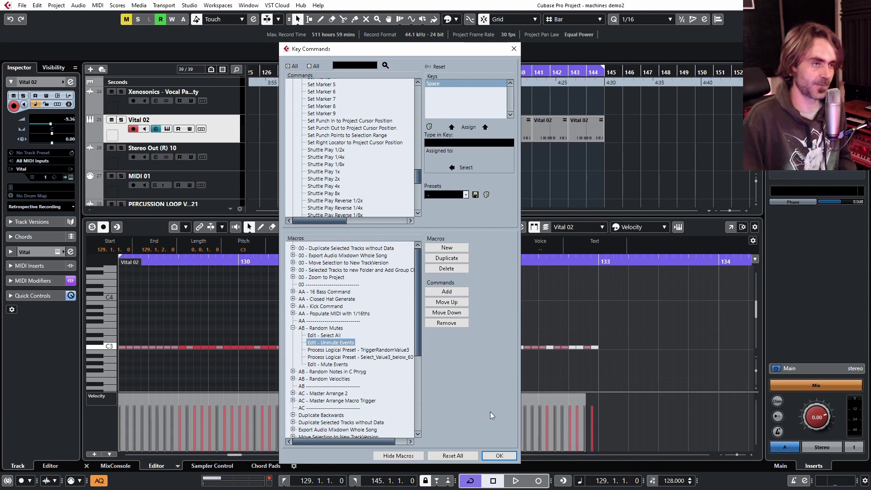
pyautogui.click(339, 336)
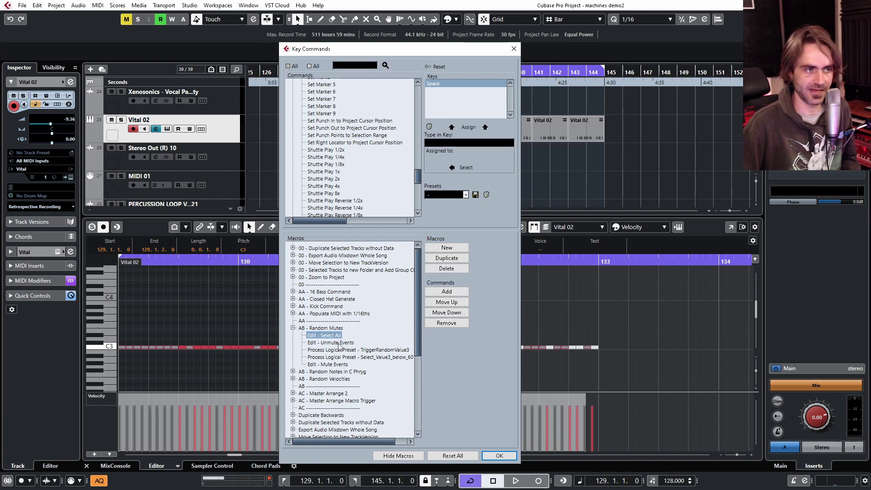
pyautogui.click(339, 343)
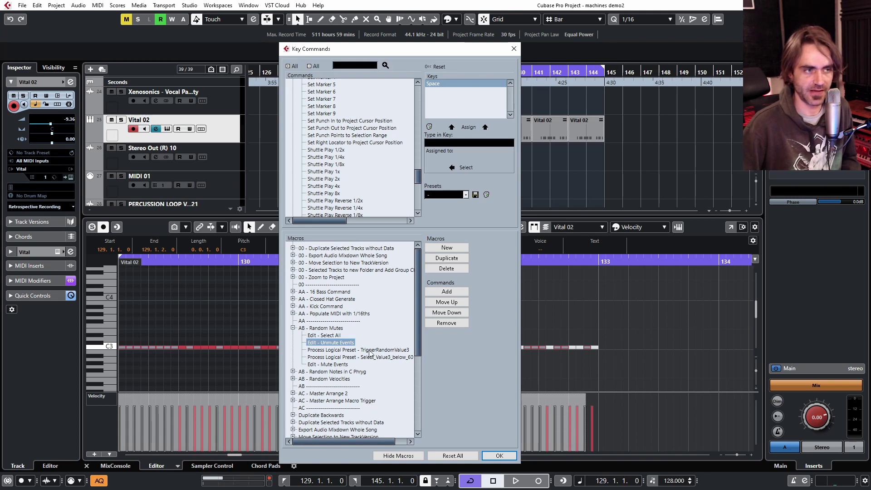
pyautogui.click(354, 350)
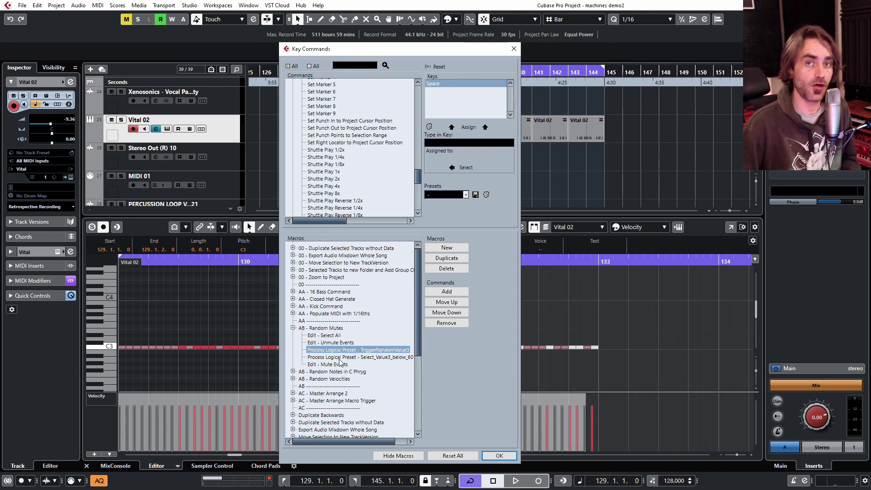
pyautogui.click(339, 357)
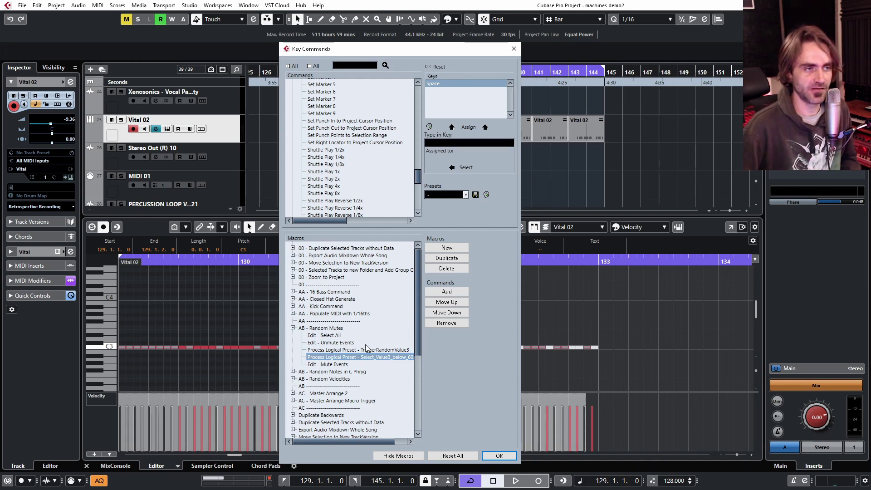
pyautogui.click(376, 347)
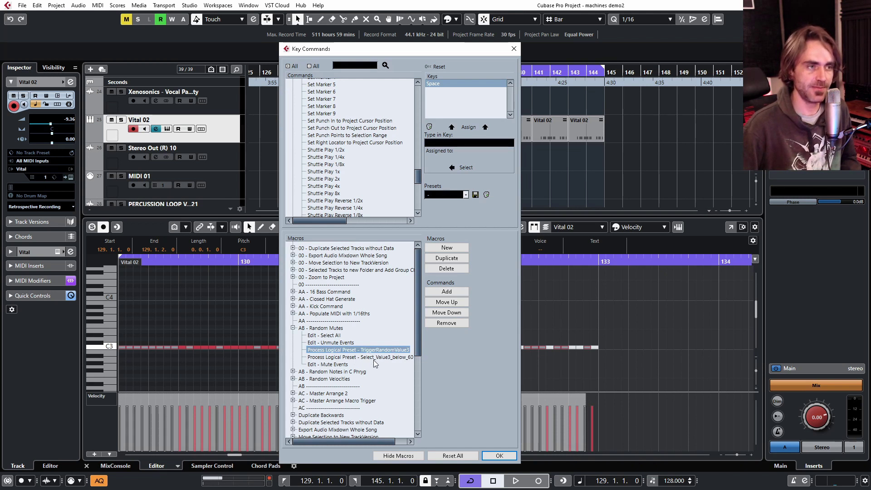
pyautogui.click(383, 358)
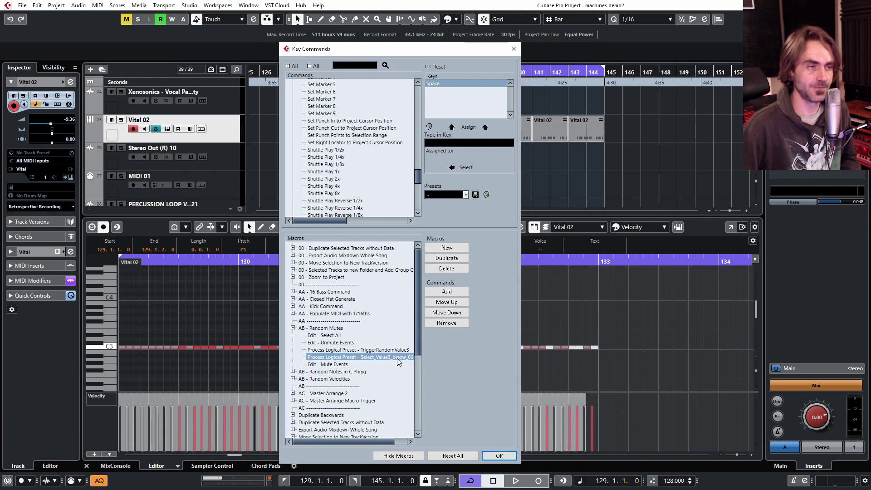
pyautogui.click(336, 365)
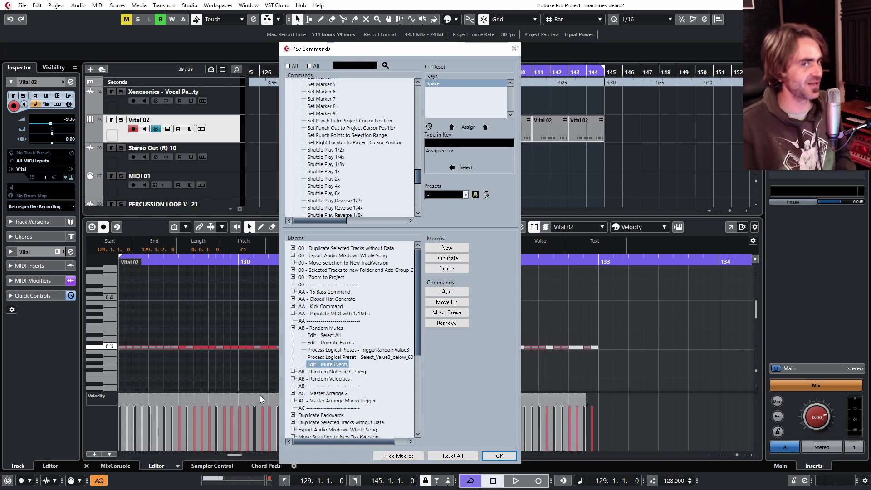
pyautogui.click(499, 455)
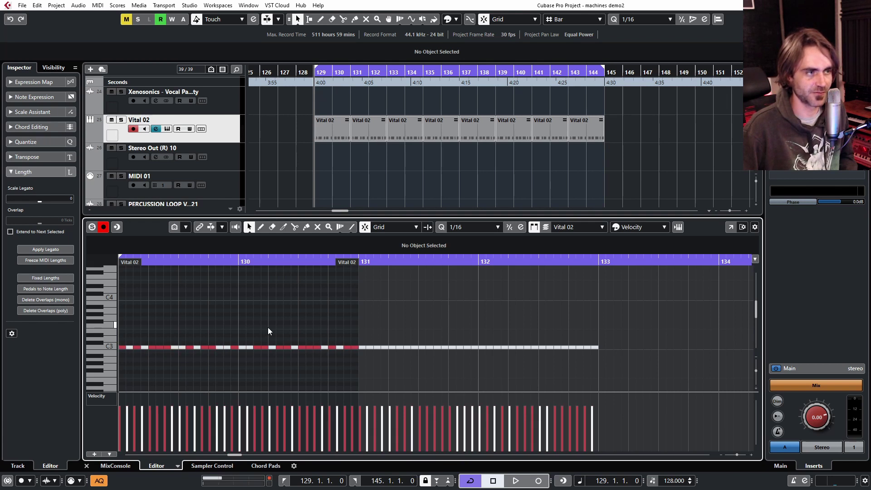
# Select the C3 notes in bars 129 and 130 and open the Logical Editor for them.
pyautogui.moveTo(355, 339); pyautogui.dragTo(122, 370)
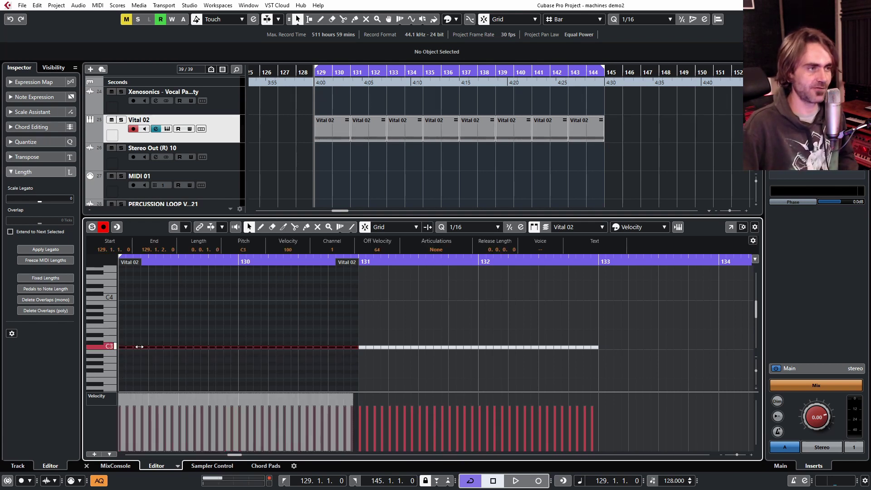
pyautogui.rightClick(157, 348)
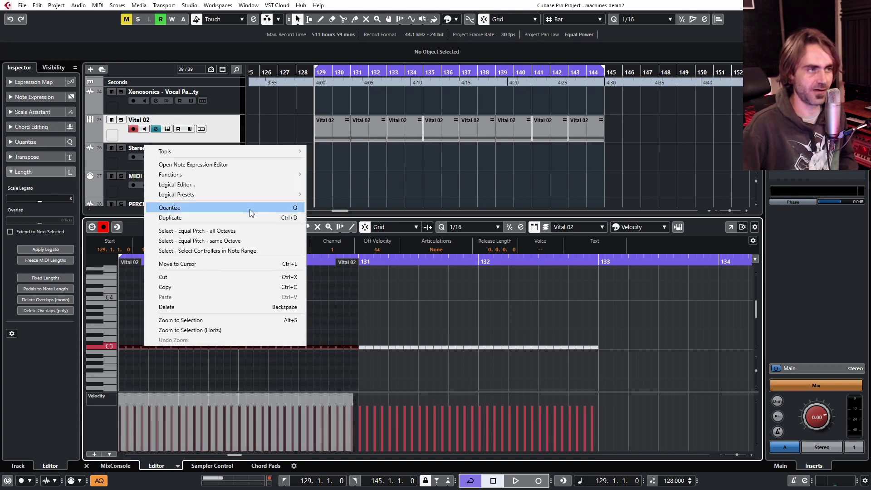
pyautogui.click(221, 185)
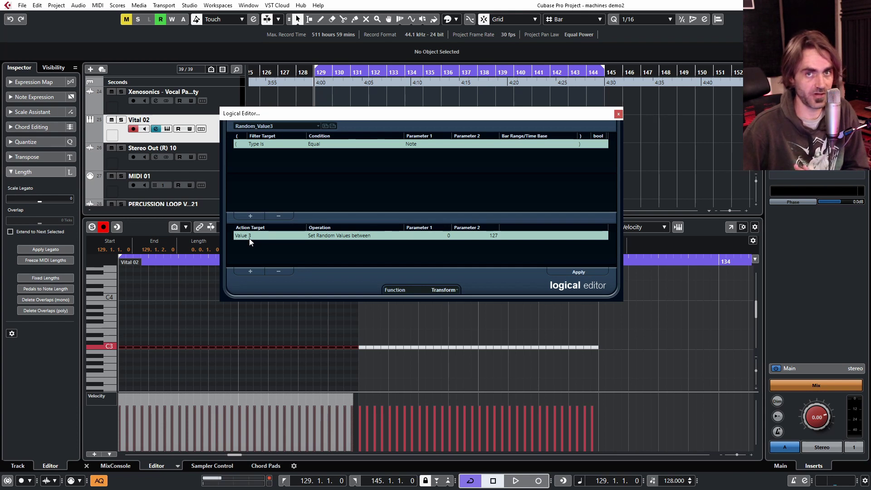
# Load the Select_Value3_below_60 preset in the Logical Editor and apply it to the notes.
pyautogui.click(277, 125)
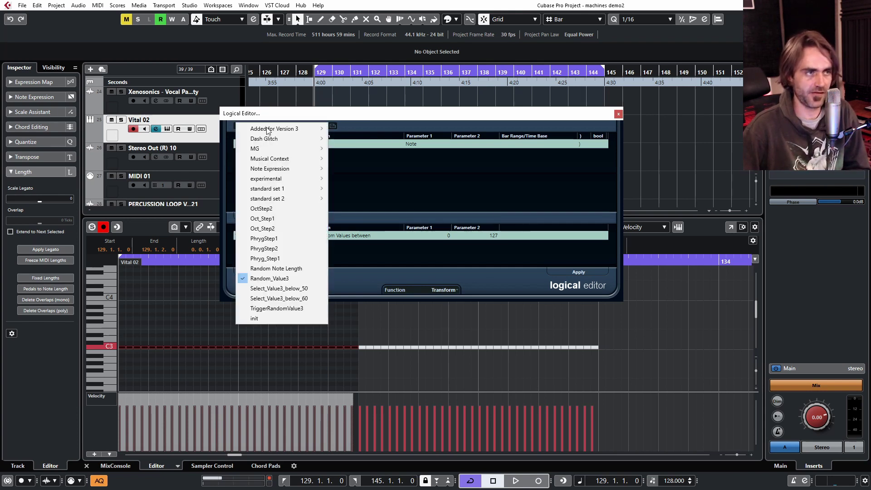
pyautogui.click(301, 299)
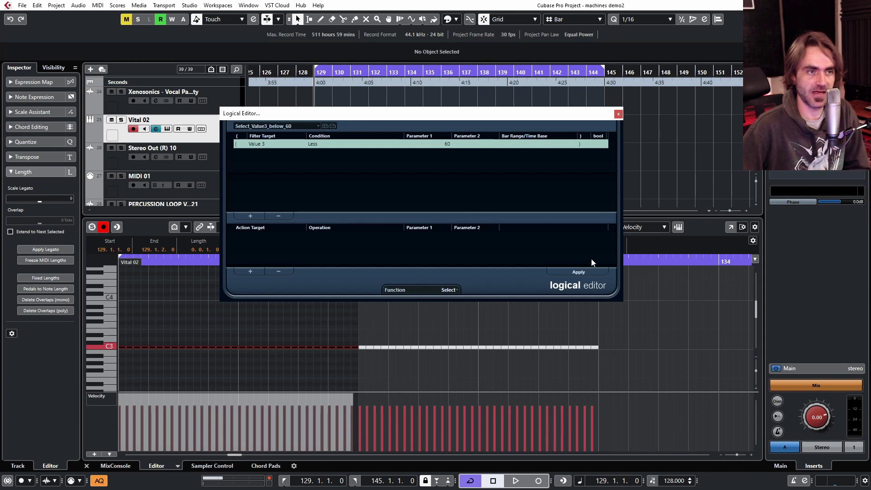
pyautogui.click(591, 271)
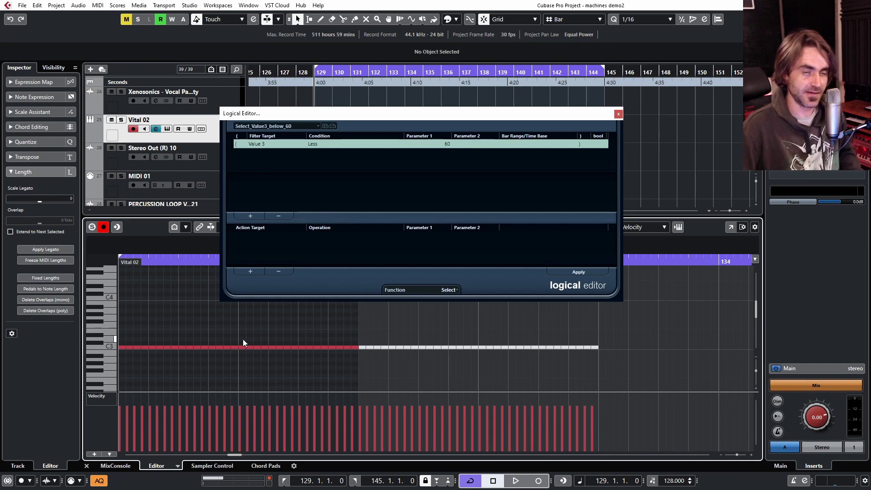
# Select all notes and load the Random_Value3 preset, which sets Value 3 to random values between 0 and 127.
pyautogui.hotkey('ctrl', 'a')
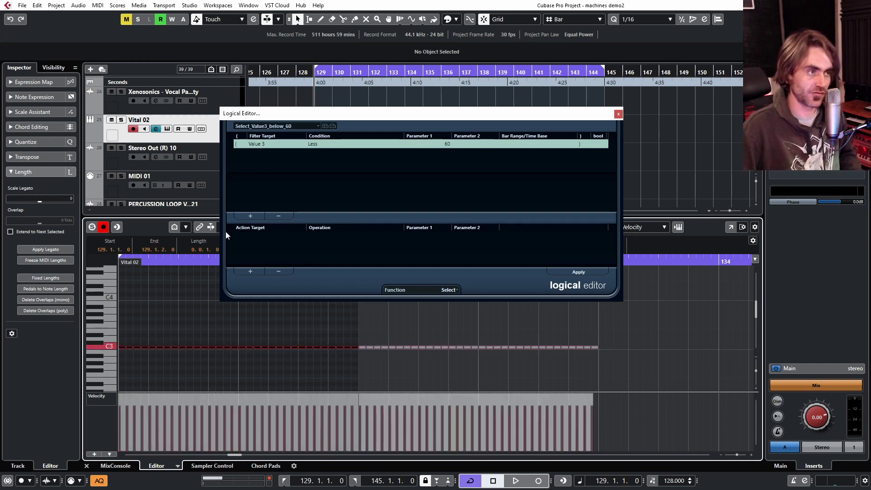
pyautogui.click(276, 127)
pyautogui.click(269, 278)
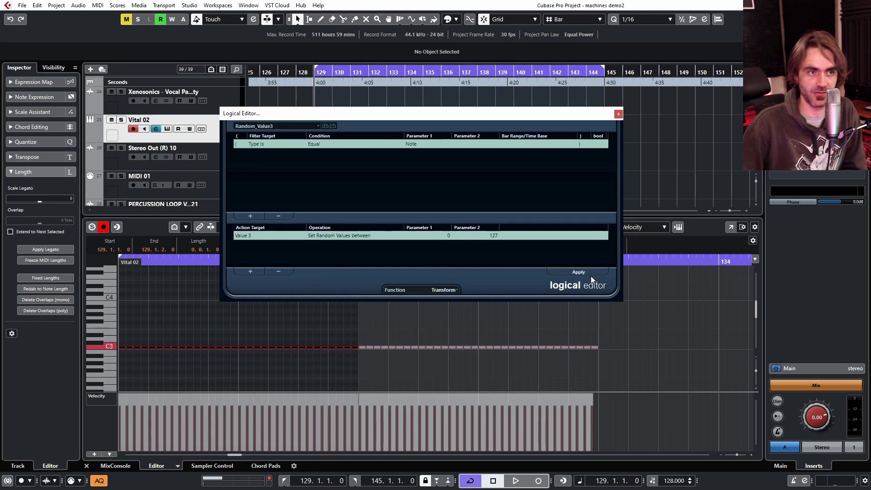
# Select only the notes with Value 3 below 60 by applying the Select_Value3_below_60 preset.
pyautogui.click(277, 126)
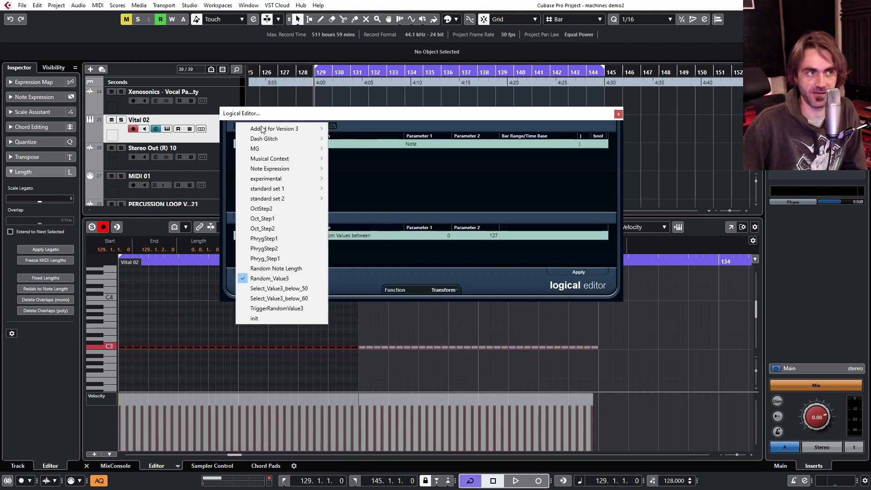
pyautogui.click(309, 298)
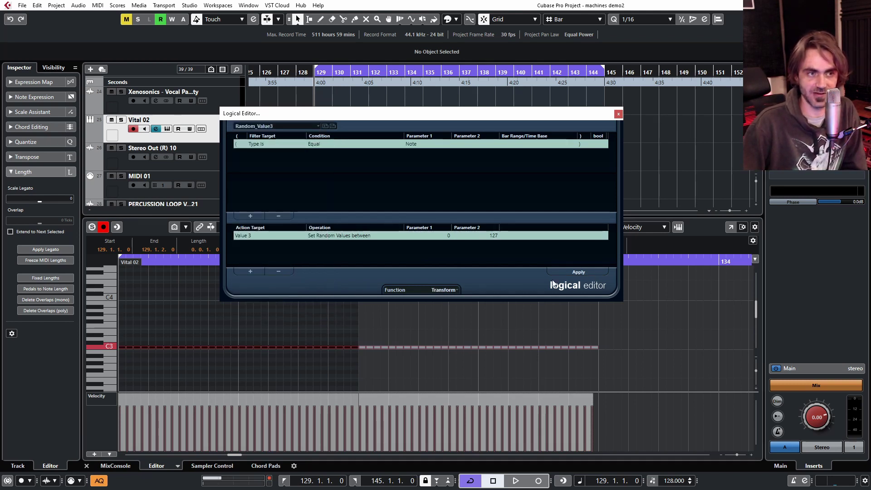
pyautogui.click(577, 272)
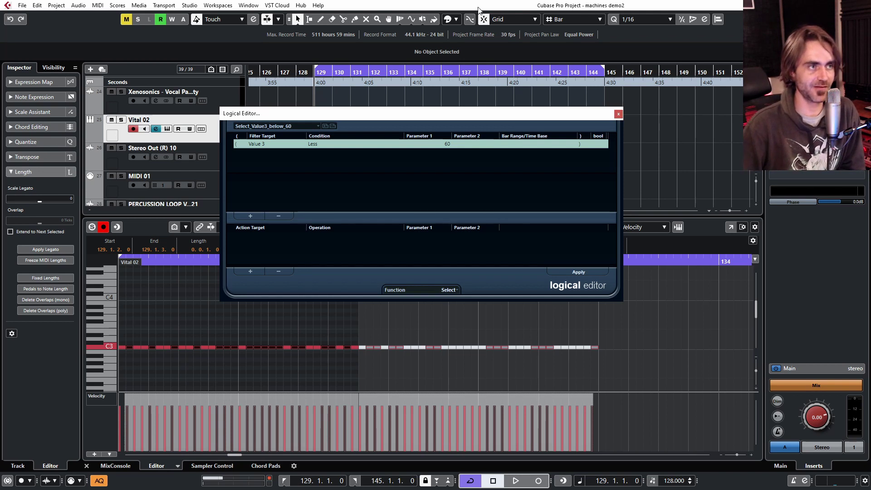
# Close the Logical Editor and show the commands contained in the AB - Random Mutes macro in Key Commands.
pyautogui.click(617, 114)
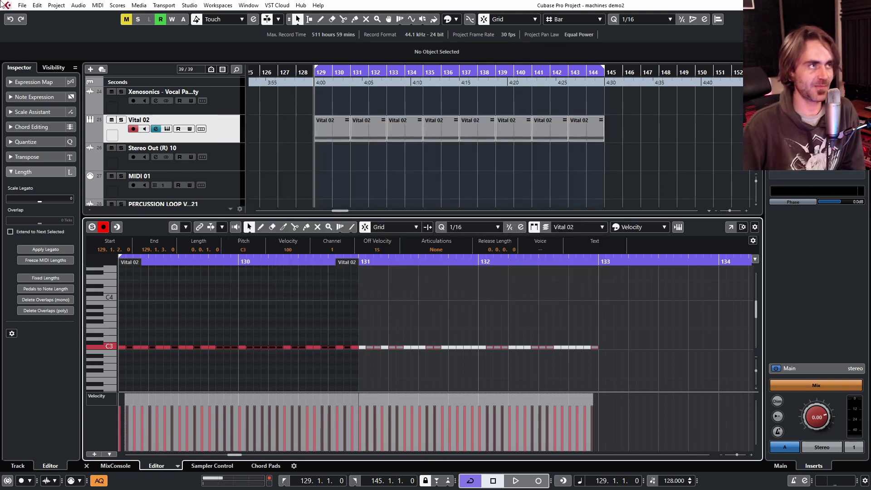
pyautogui.click(38, 5)
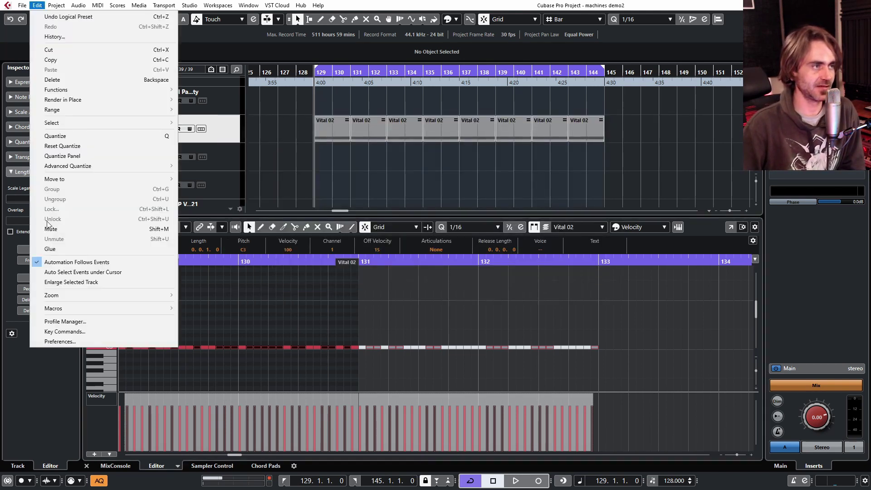
pyautogui.click(77, 330)
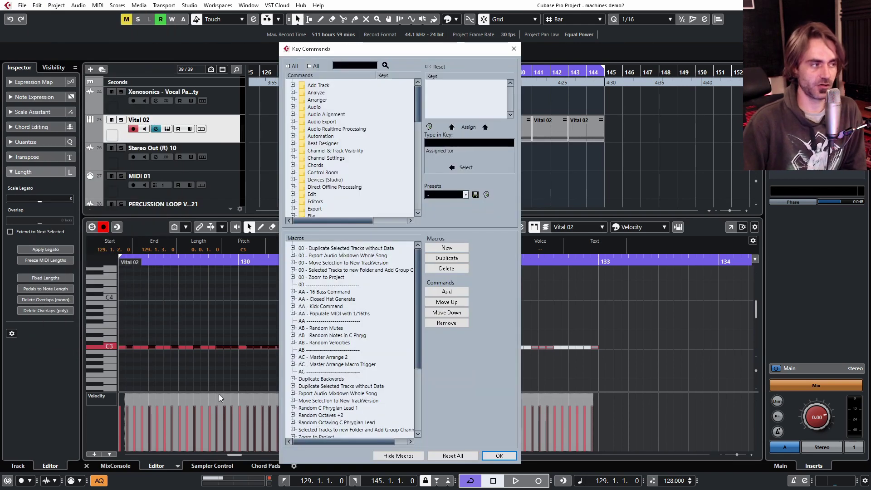
pyautogui.click(292, 328)
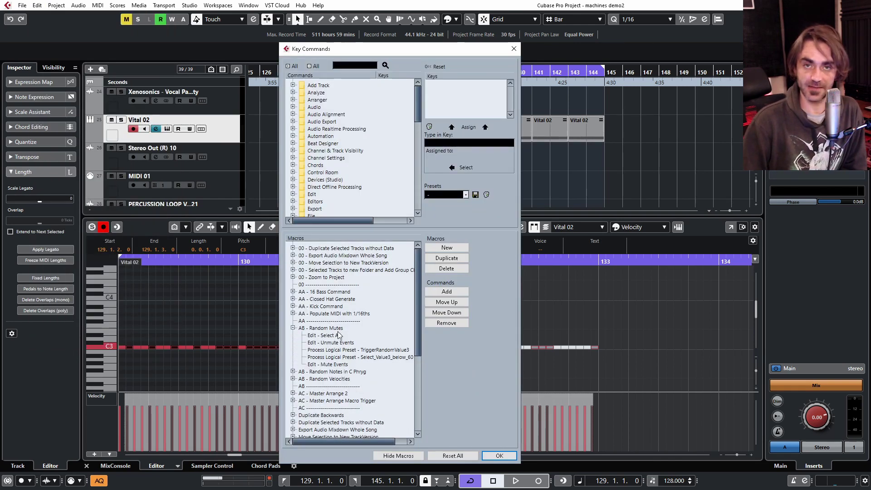
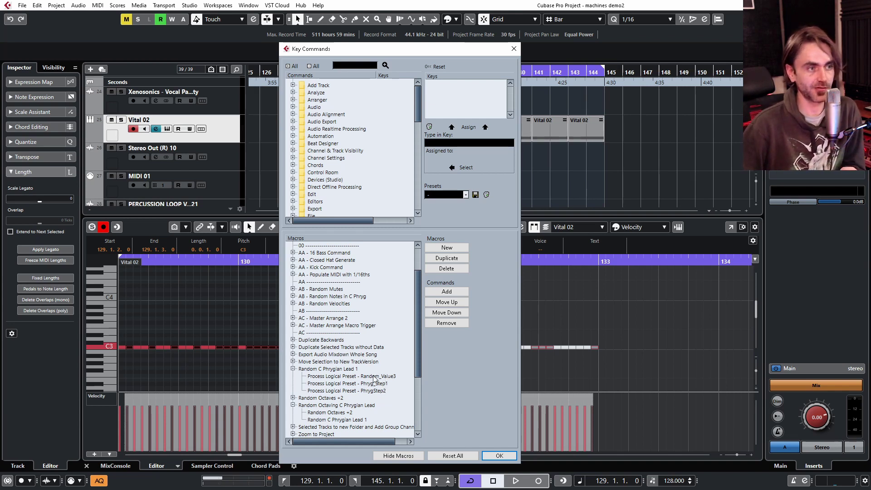
# Examine the commands inside the Random Octaves +2 and Random Octaving C Phrygian Lead macros and close Key Commands.
pyautogui.click(293, 369)
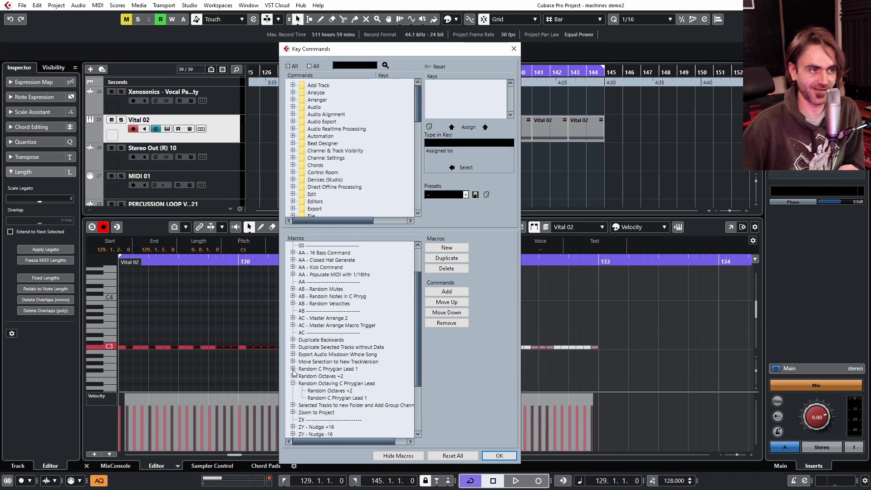
pyautogui.click(293, 376)
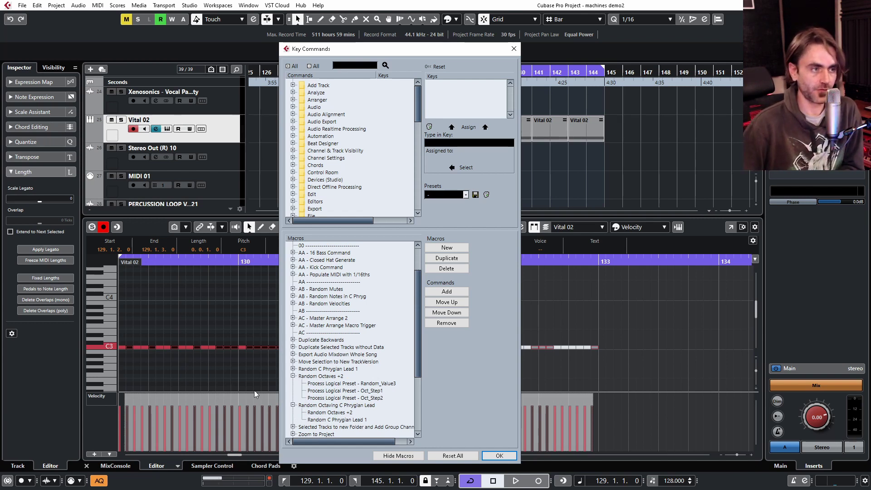
pyautogui.click(293, 376)
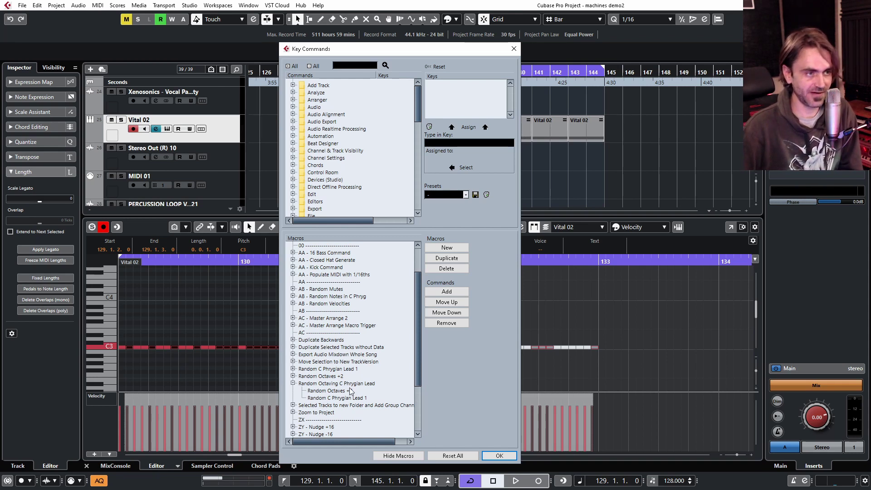
pyautogui.click(497, 456)
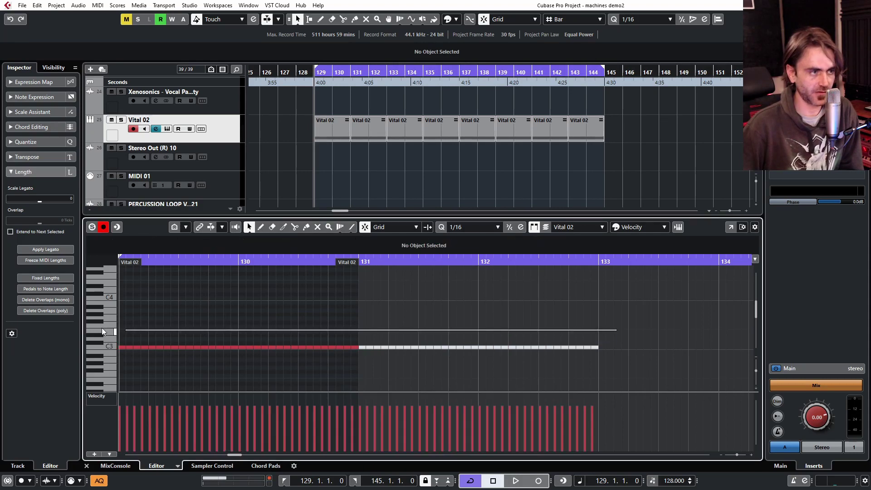
# Run the Random Octaving C Phrygian Lead macro on the repeated C3 notes and play back the generated melody.
pyautogui.hscroll(-4, 208, 369)
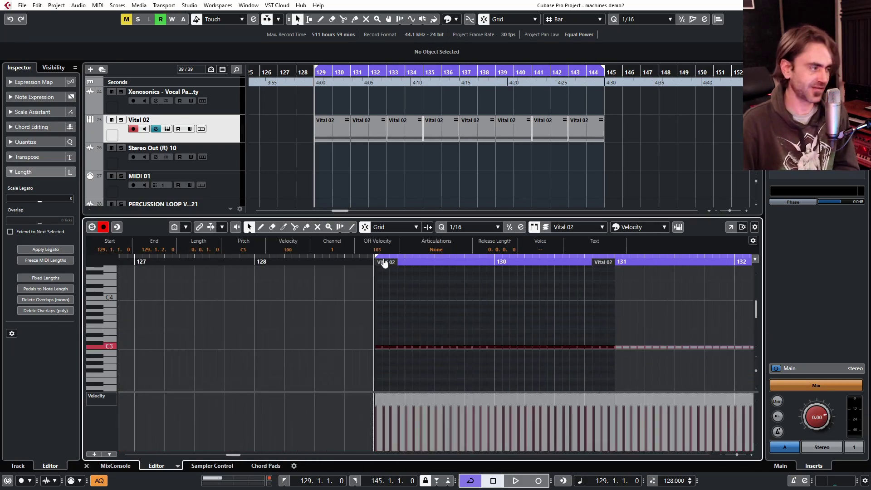
pyautogui.click(55, 5)
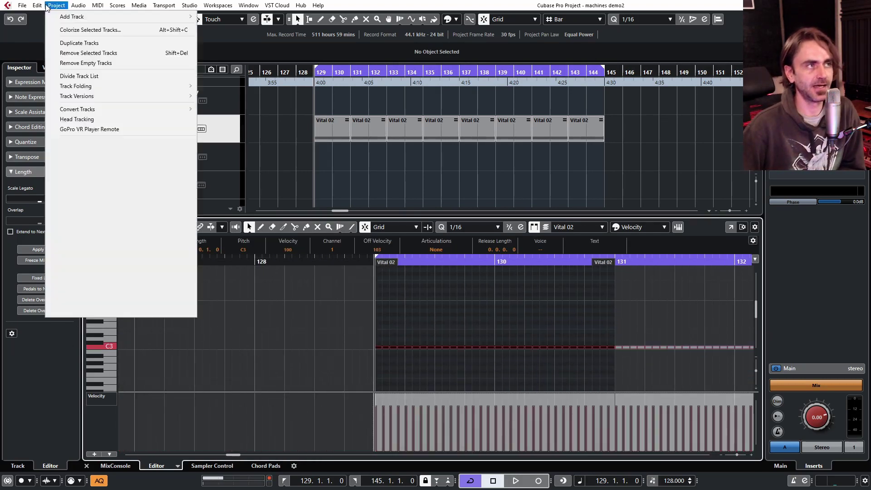
pyautogui.moveTo(68, 308)
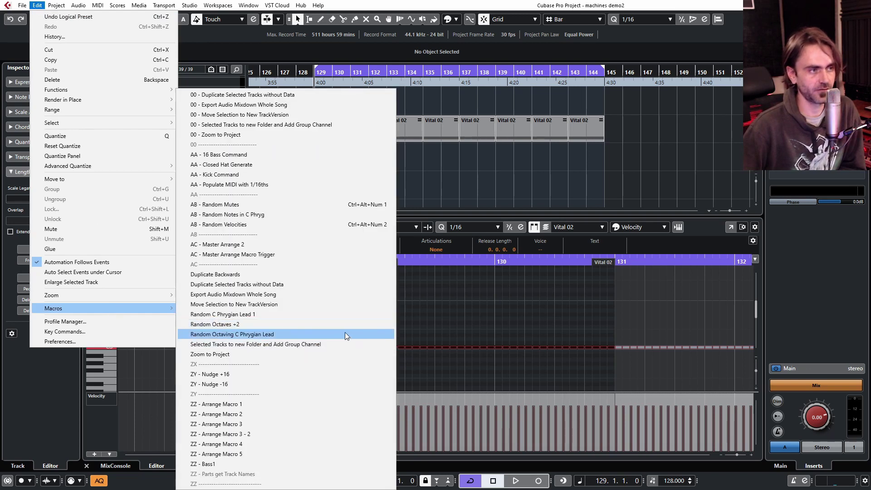
pyautogui.click(271, 333)
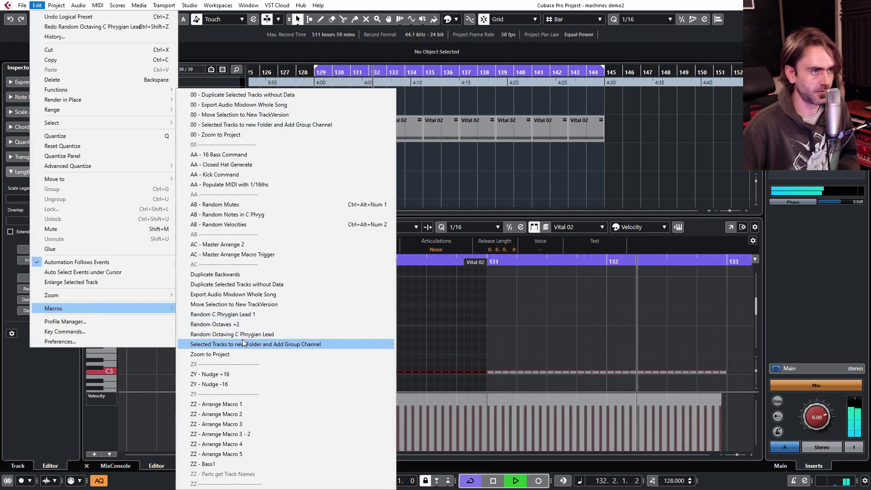
pyautogui.click(271, 334)
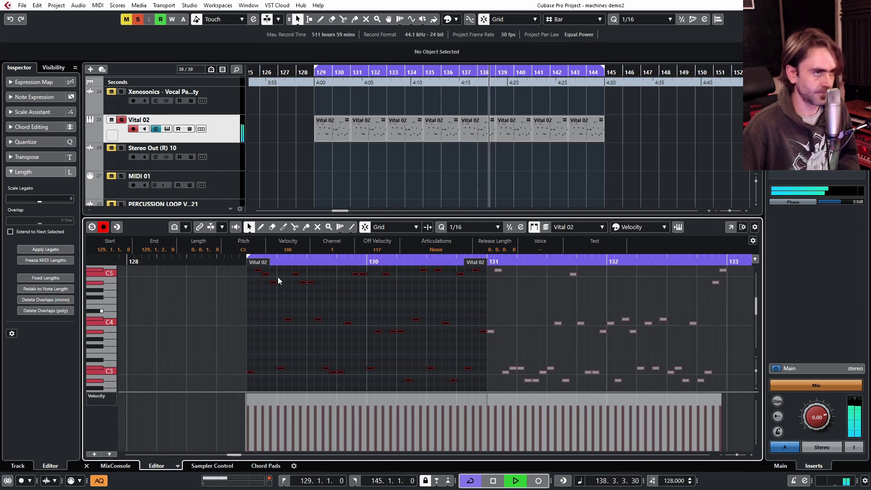
pyautogui.press('space')
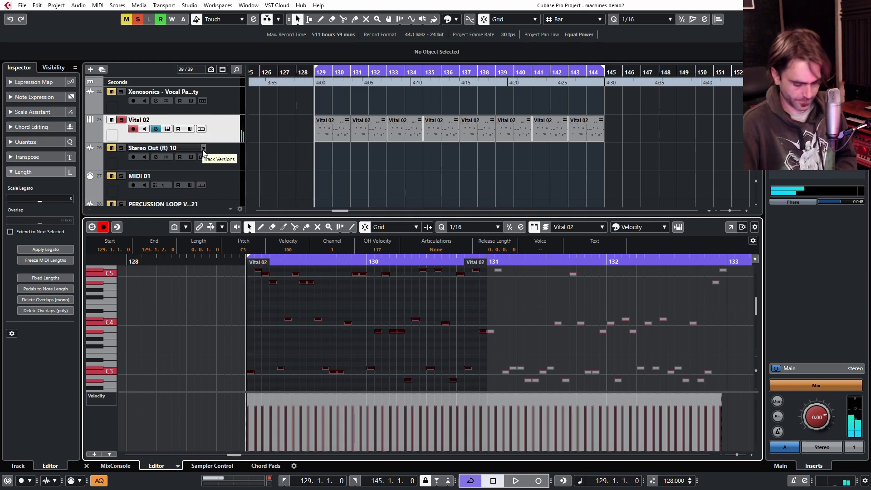
# Switch the Vital 02 track's instrument to Phoscyon and start playback.
pyautogui.click(225, 114)
pyautogui.click(35, 169)
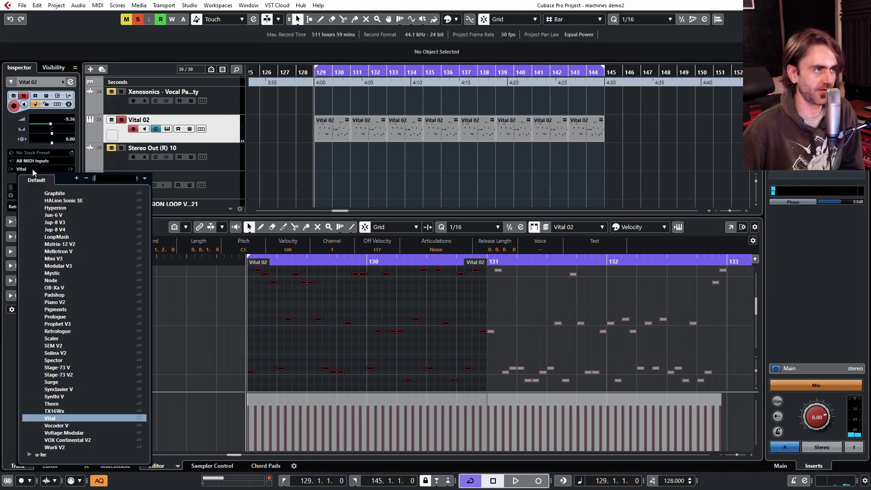
pyautogui.click(401, 334)
pyautogui.press('space')
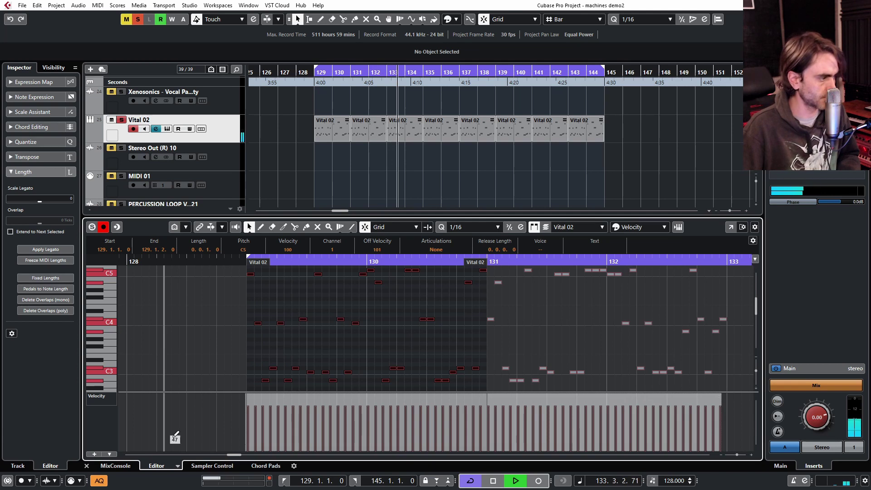
# Raise the Vital 02 track's volume to -2.19.
pyautogui.click(113, 210)
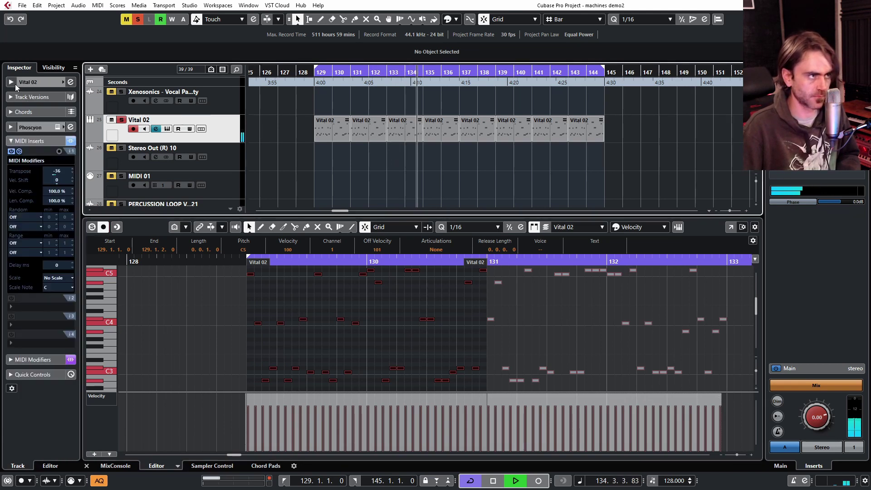
pyautogui.click(52, 127)
pyautogui.moveTo(52, 127); pyautogui.dragTo(56, 125)
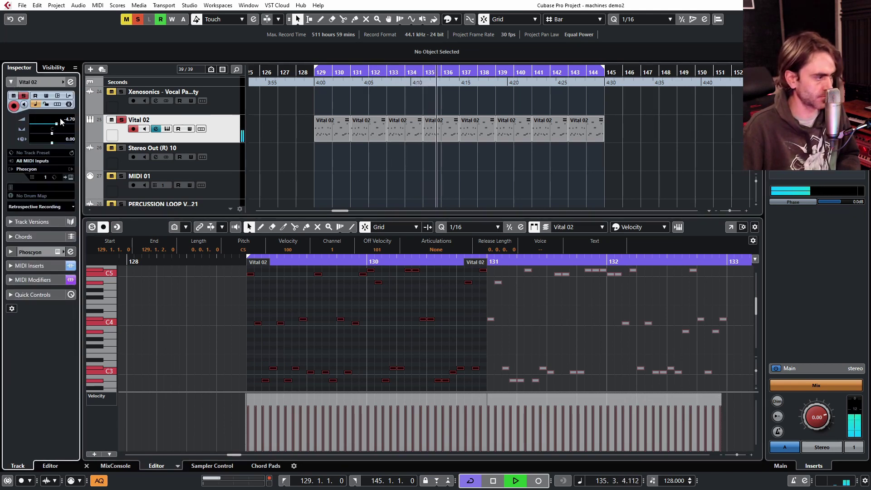
pyautogui.moveTo(57, 127); pyautogui.dragTo(61, 128)
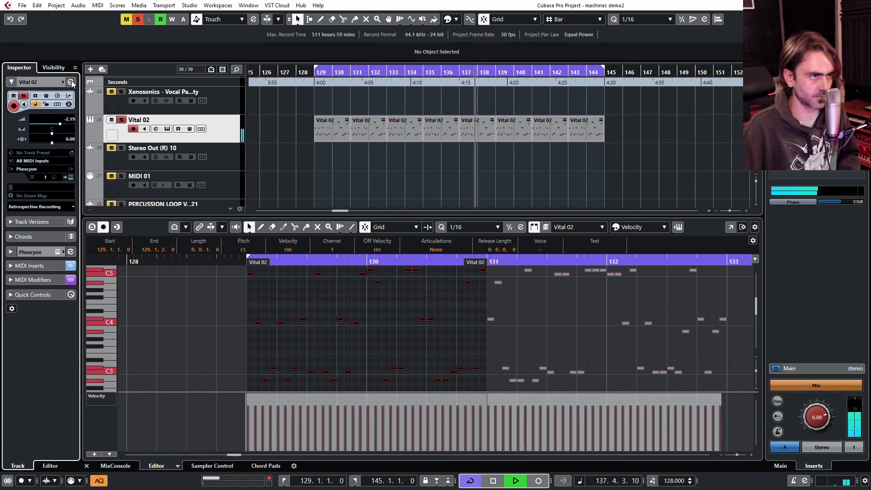
# Open the Phoscyon editor, enlarge the project area above the Key Editor and place the synth window below the Vital 02 track.
pyautogui.click(71, 82)
pyautogui.click(71, 82)
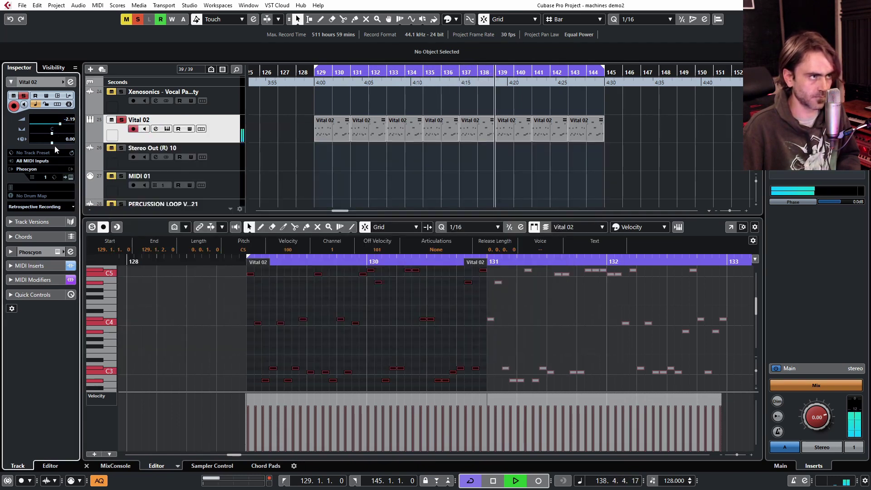
pyautogui.click(70, 177)
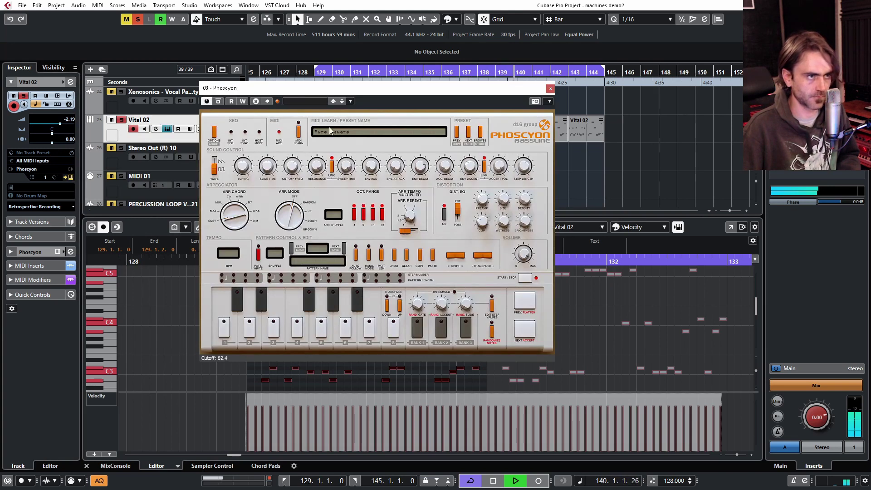
pyautogui.press('space')
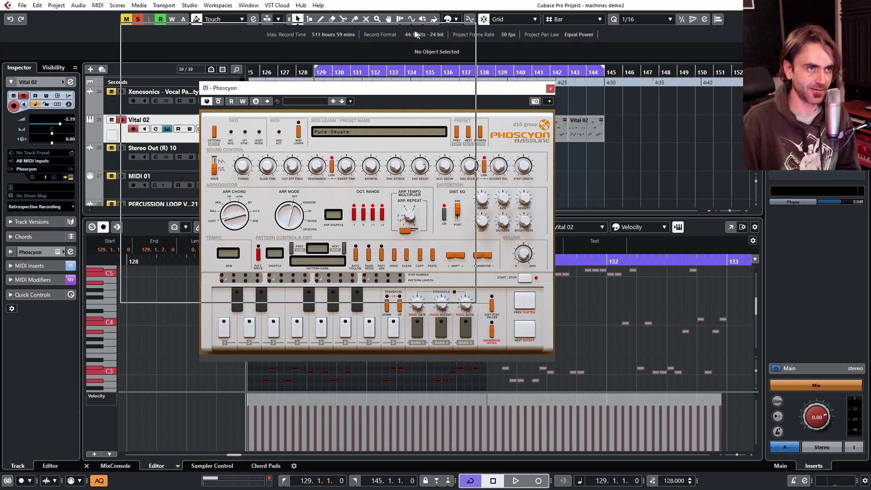
pyautogui.moveTo(499, 89); pyautogui.dragTo(418, 48)
pyautogui.moveTo(705, 218)
pyautogui.mouseDown()
pyautogui.moveTo(689, 254)
pyautogui.moveTo(590, 279)
pyautogui.mouseUp()
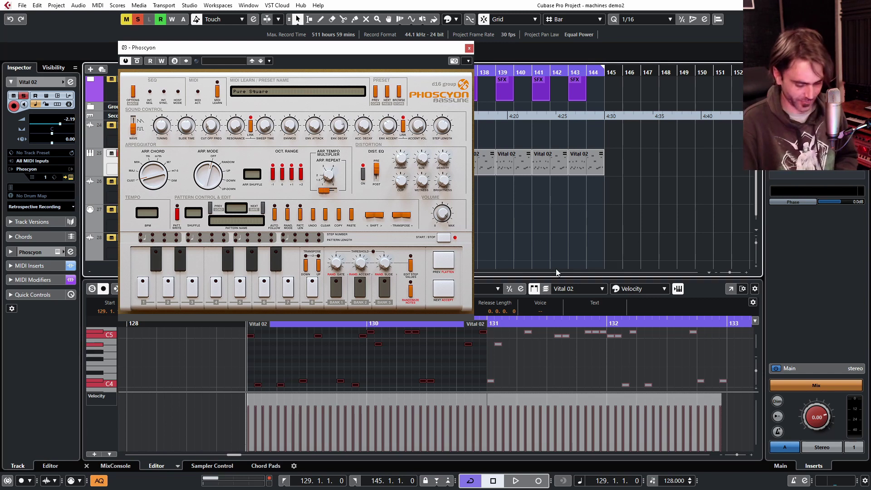
pyautogui.press('space')
pyautogui.moveTo(446, 47); pyautogui.dragTo(660, 217)
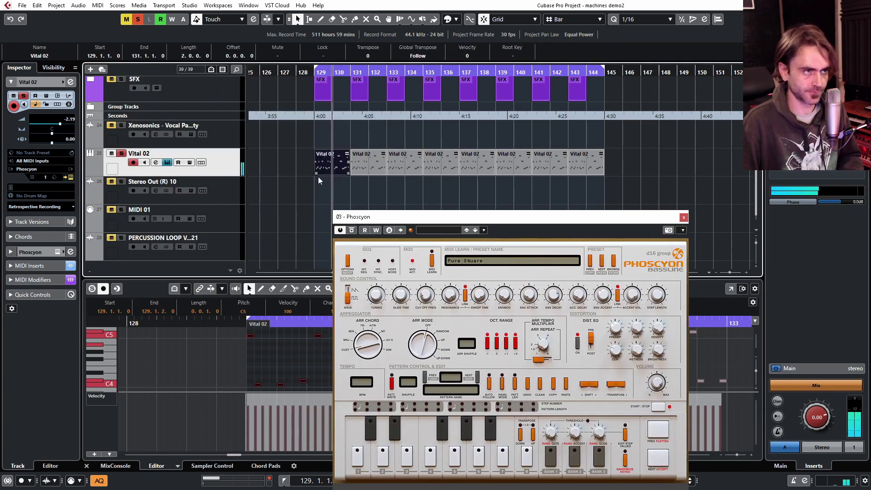
# Randomize the velocities of the Vital 02 notes and set the track's volume to 0.35.
pyautogui.click(286, 310)
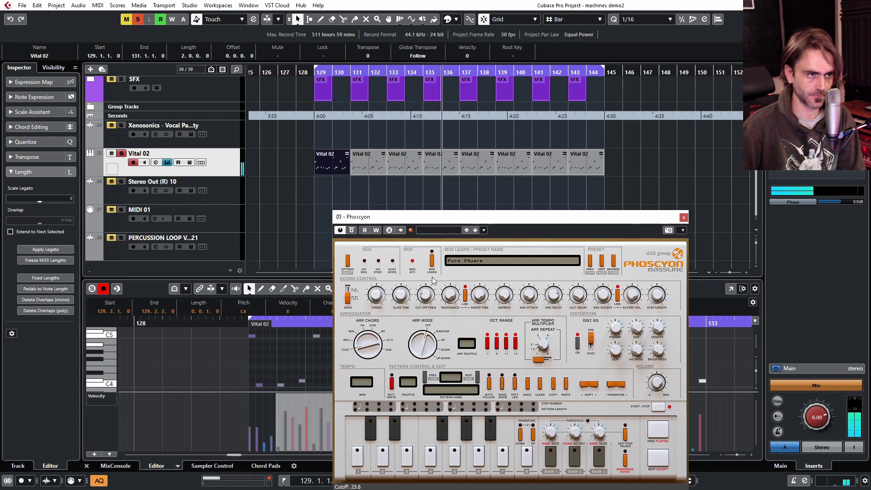
pyautogui.click(450, 339)
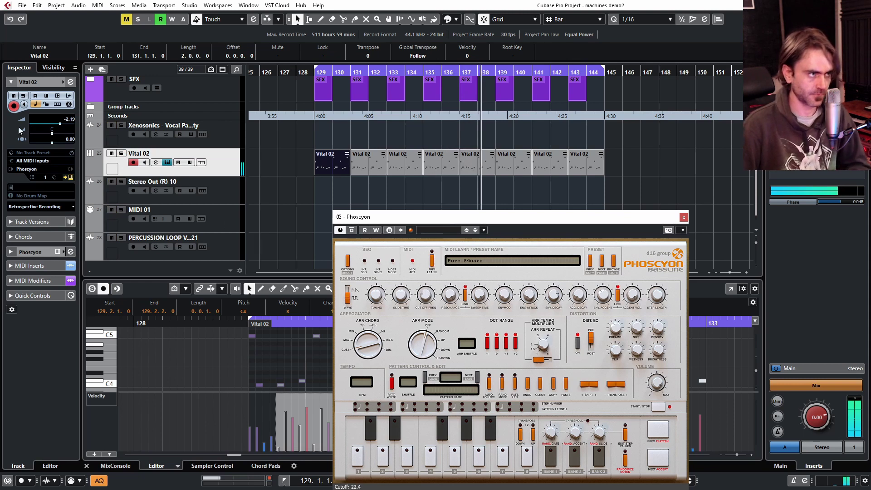
pyautogui.scroll(4, 45, 124)
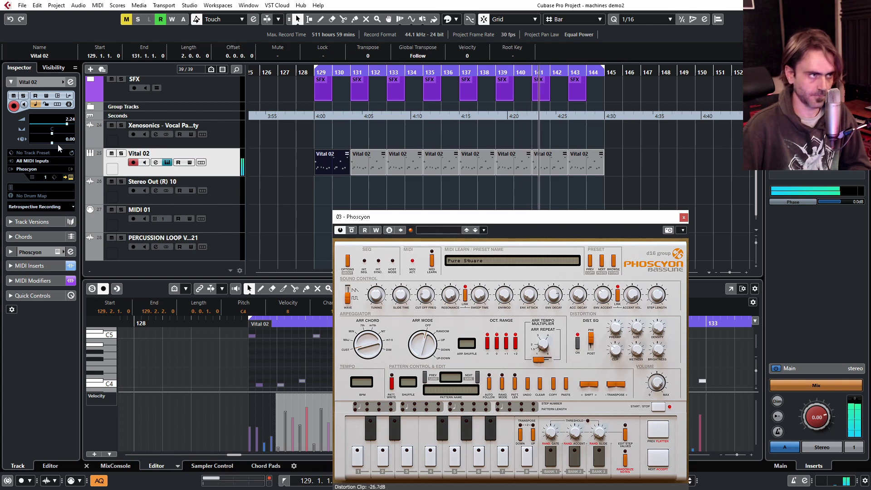
pyautogui.scroll(-2, 65, 127)
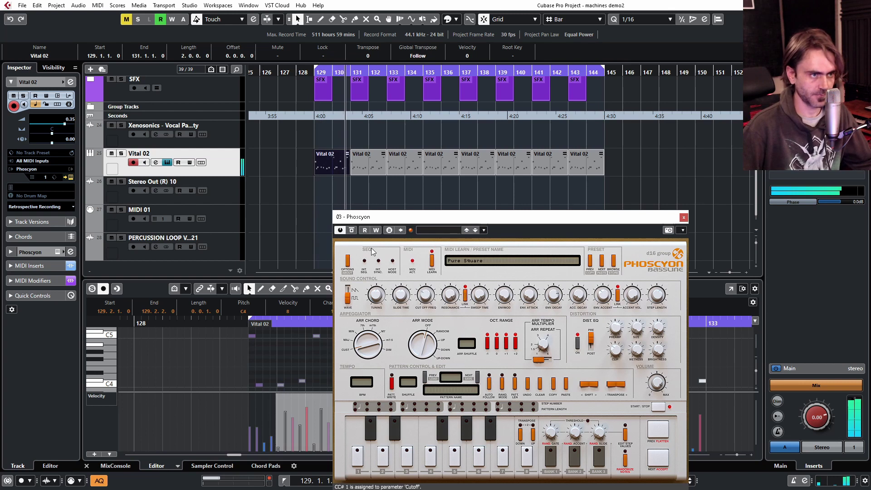
# Add the ColourCopy delay as an insert effect on the Vital 02 channel.
pyautogui.click(71, 82)
pyautogui.click(153, 226)
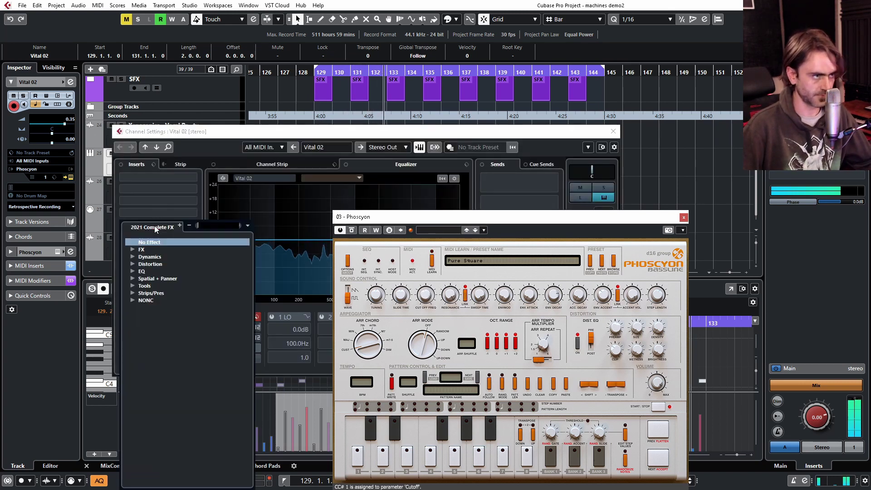
pyautogui.write('colou')
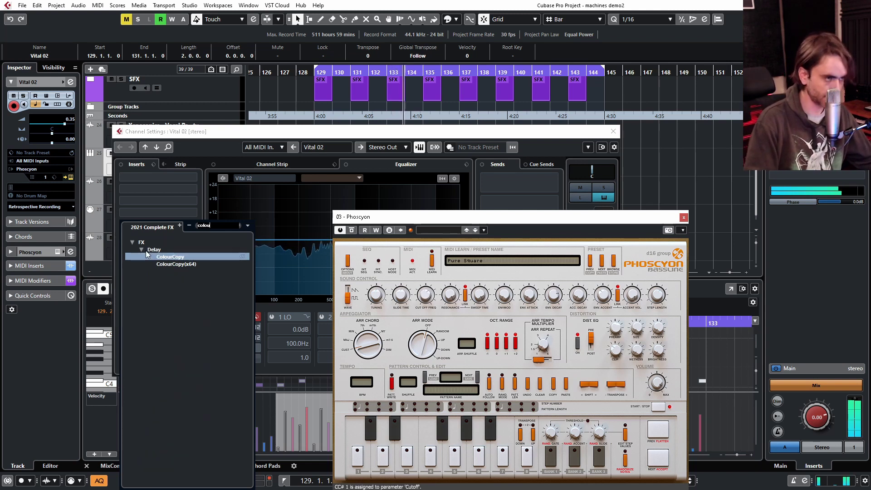
pyautogui.press('Return')
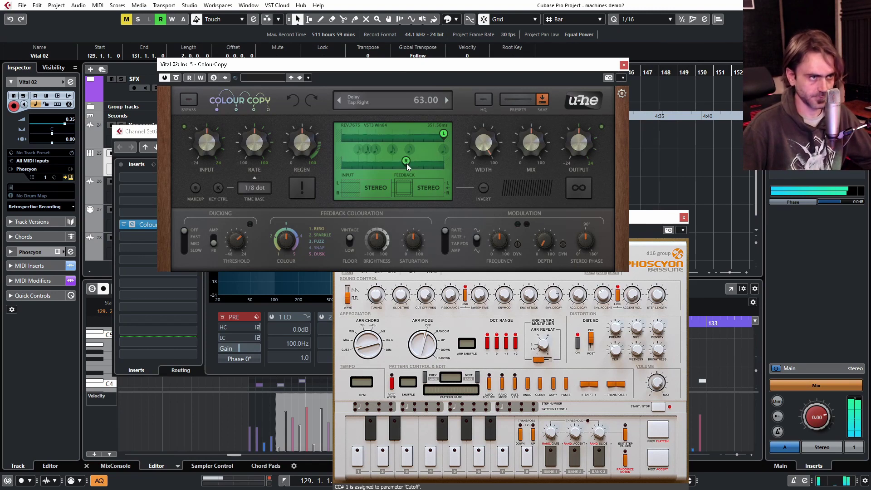
# Lengthen ColourCopy's right delay tap slightly and lower the delay mix.
pyautogui.moveTo(406, 163); pyautogui.dragTo(410, 163)
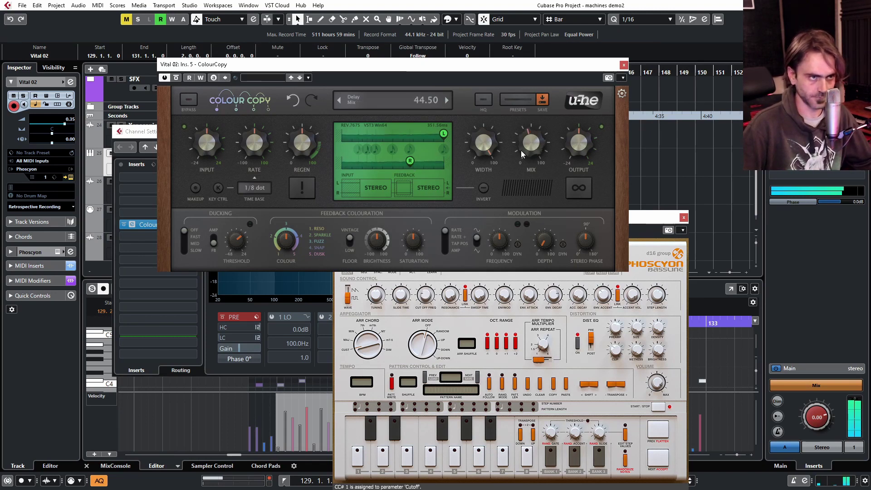
pyautogui.moveTo(508, 176); pyautogui.dragTo(527, 164)
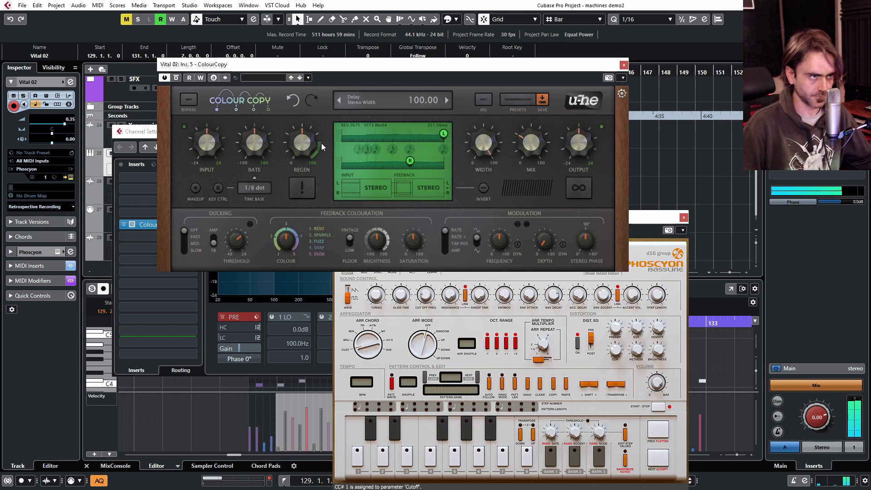
pyautogui.click(350, 240)
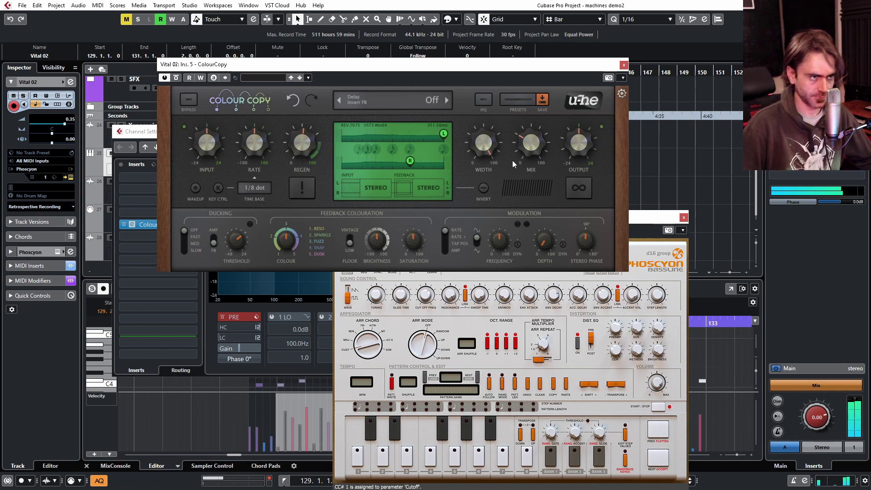
# Close the ColourCopy, channel settings and Phoscyon windows, and set the Vital 02 track's volume to -2.55.
pyautogui.click(624, 64)
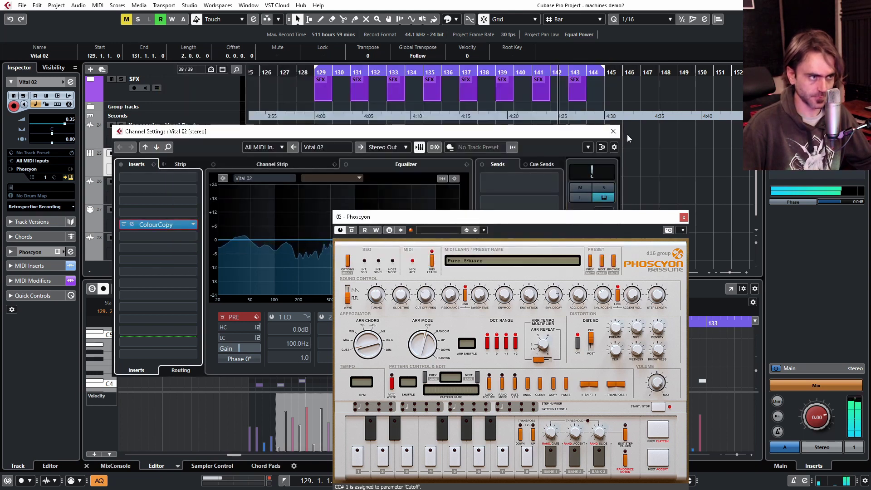
pyautogui.click(317, 336)
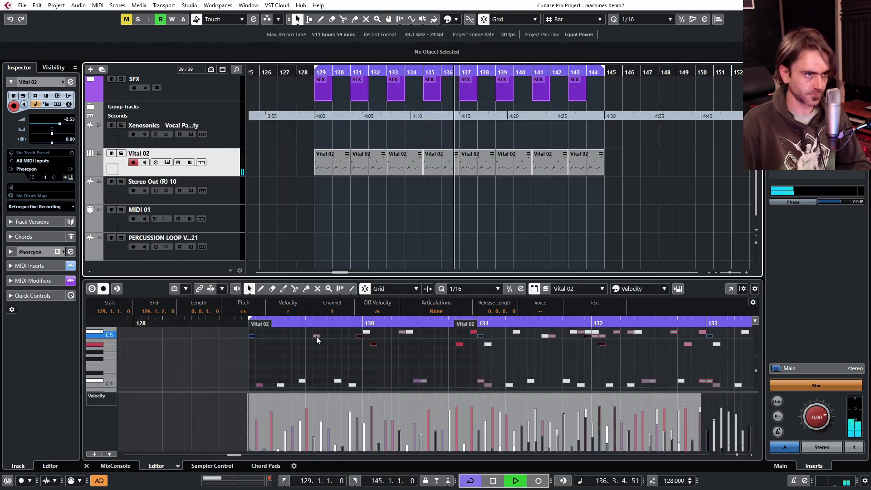
pyautogui.click(288, 339)
pyautogui.click(293, 325)
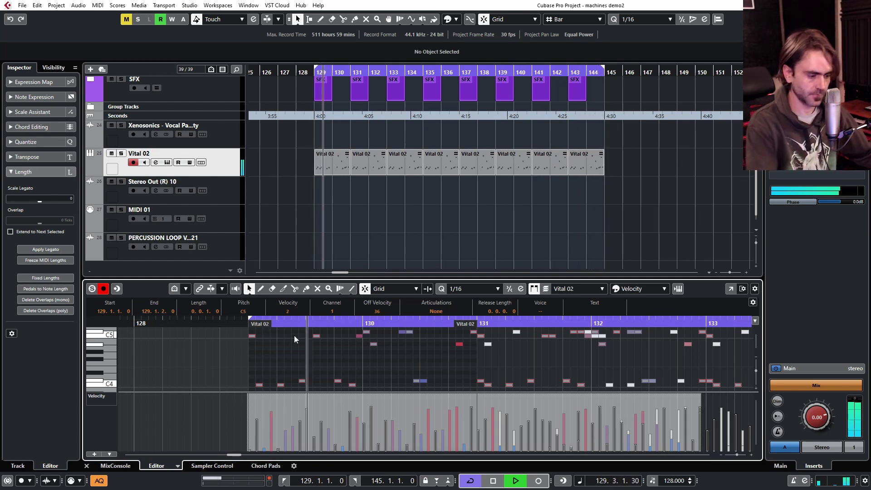
# Restart loop playback to audition the Vital 02 lead with its delay, and deselect the notes in the Key Editor.
pyautogui.press('space')
pyautogui.press('space')
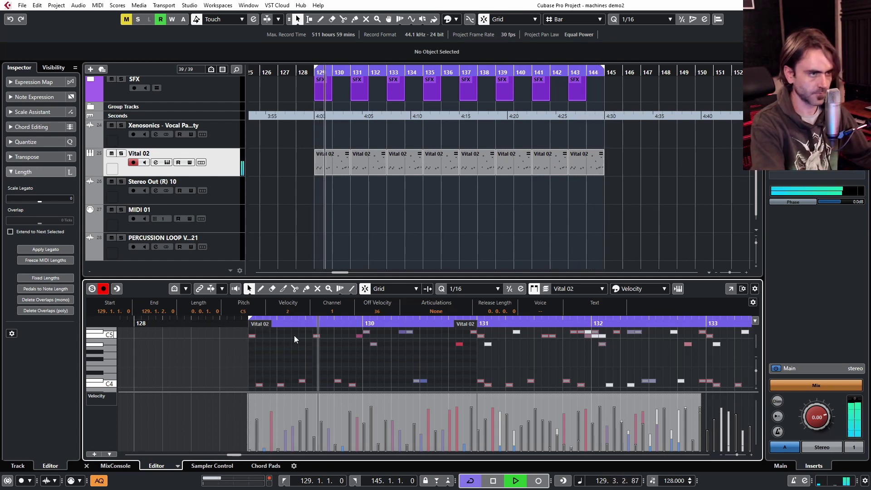
pyautogui.press('space')
pyautogui.press('space')
pyautogui.click(307, 340)
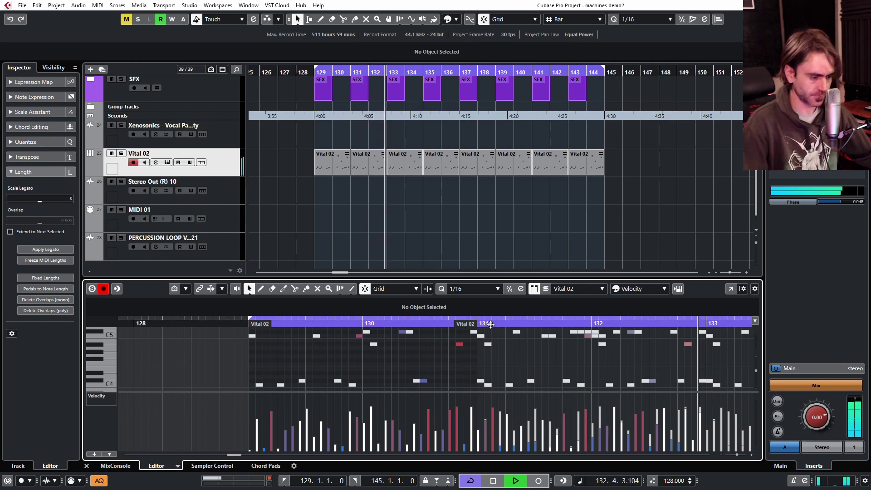
# Select all Vital 02 notes, randomize their velocities again and restart loop playback from bar 129.
pyautogui.hotkey('ctrl', 'a')
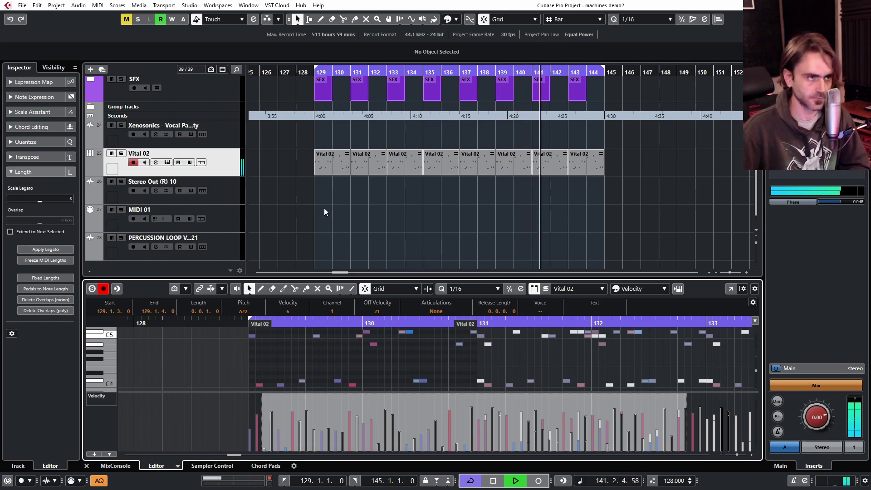
pyautogui.click(428, 205)
pyautogui.press('space')
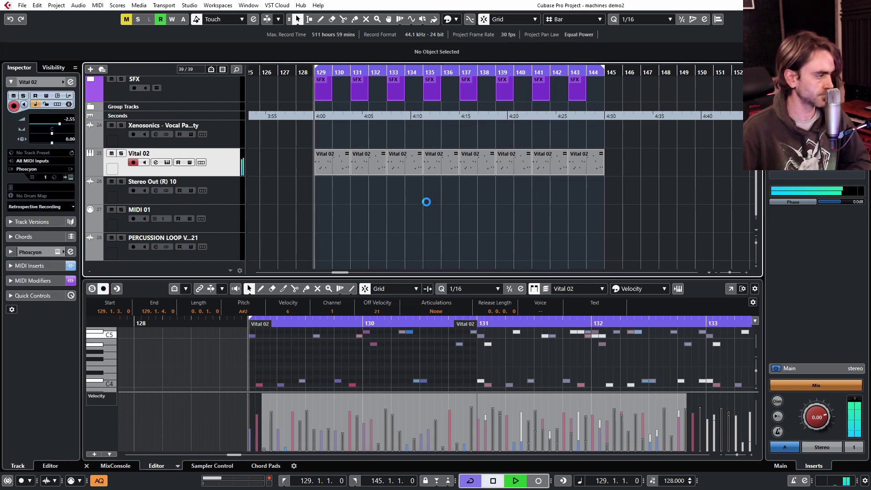